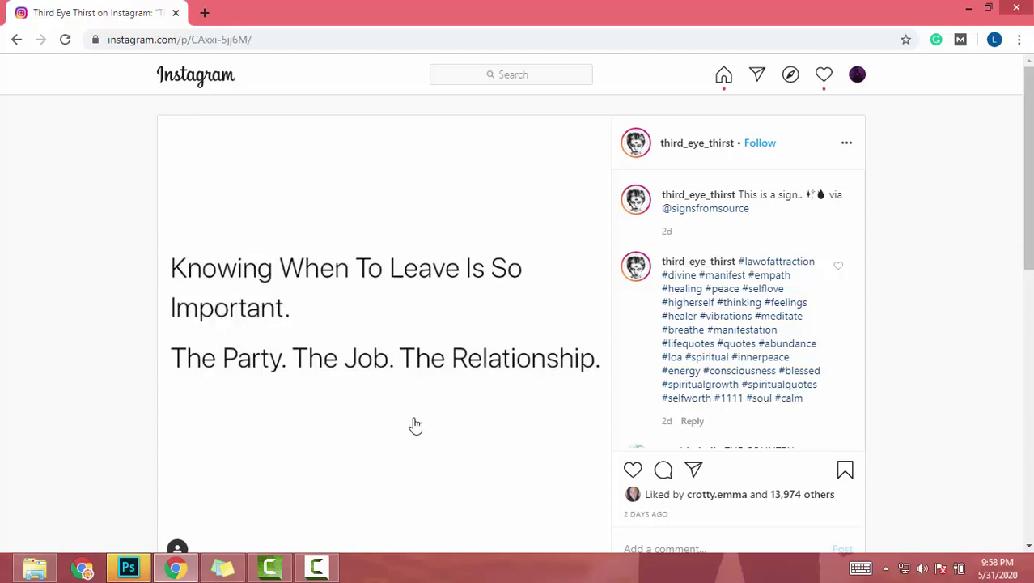
pyautogui.click(118, 570)
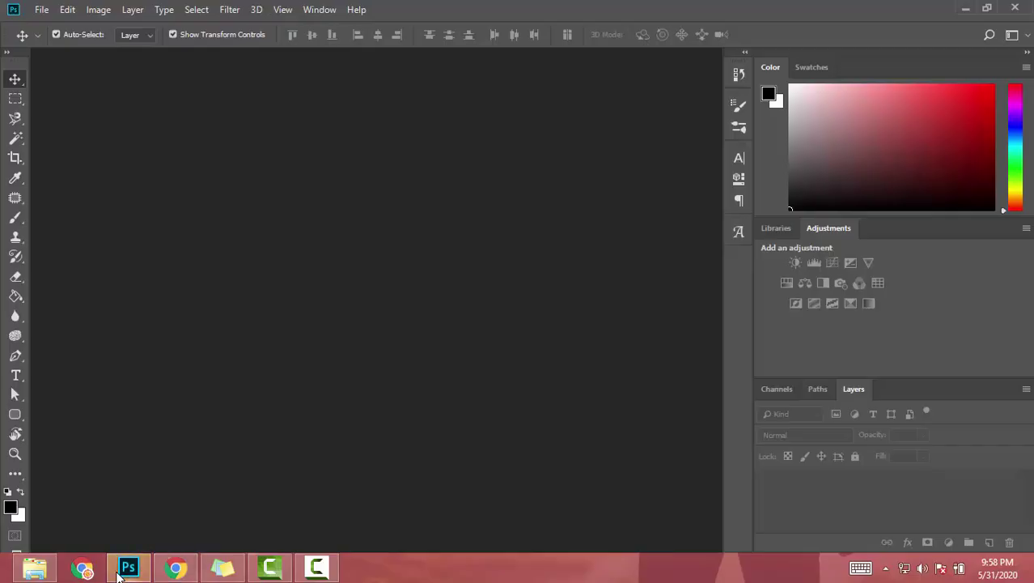
pyautogui.click(176, 567)
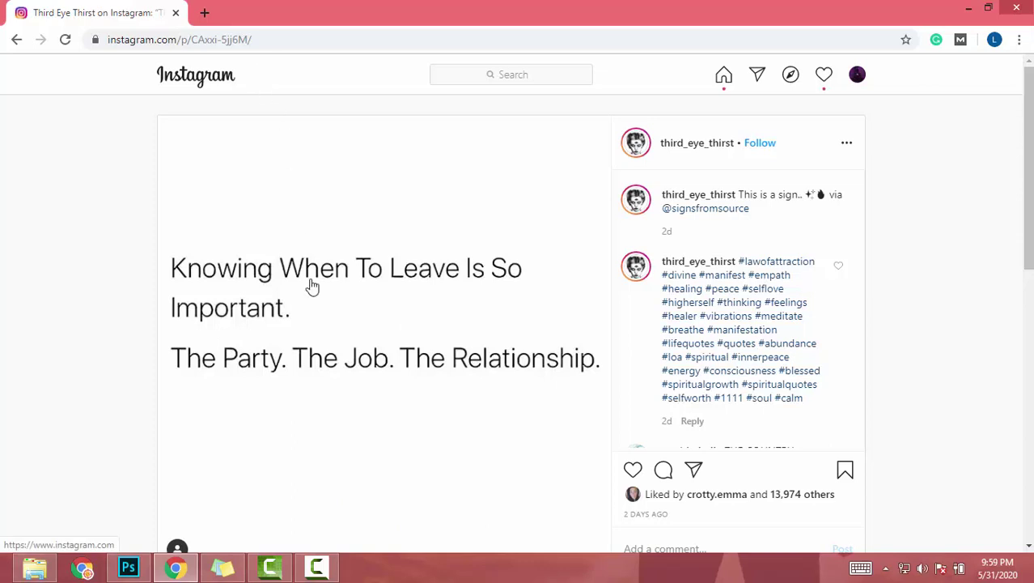
# - Search the web for "instagram post size" in a new browser tab
pyautogui.click(204, 10)
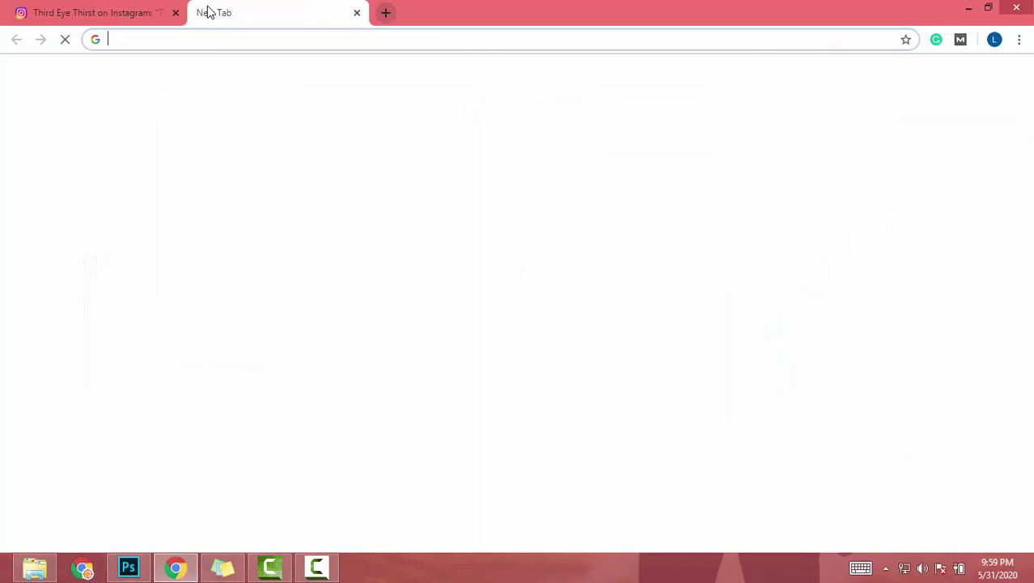
pyautogui.write('instag')
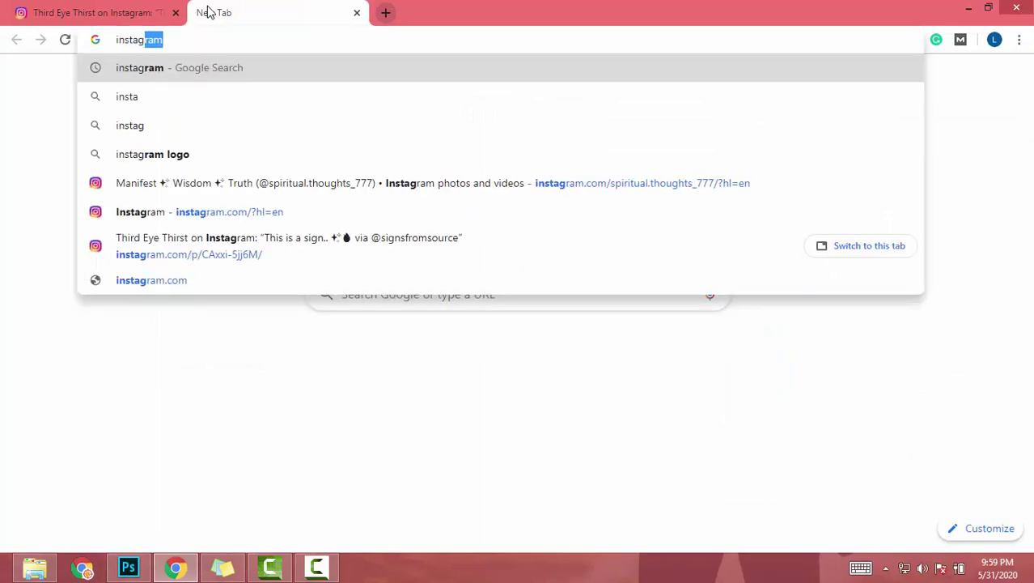
pyautogui.write('ram post')
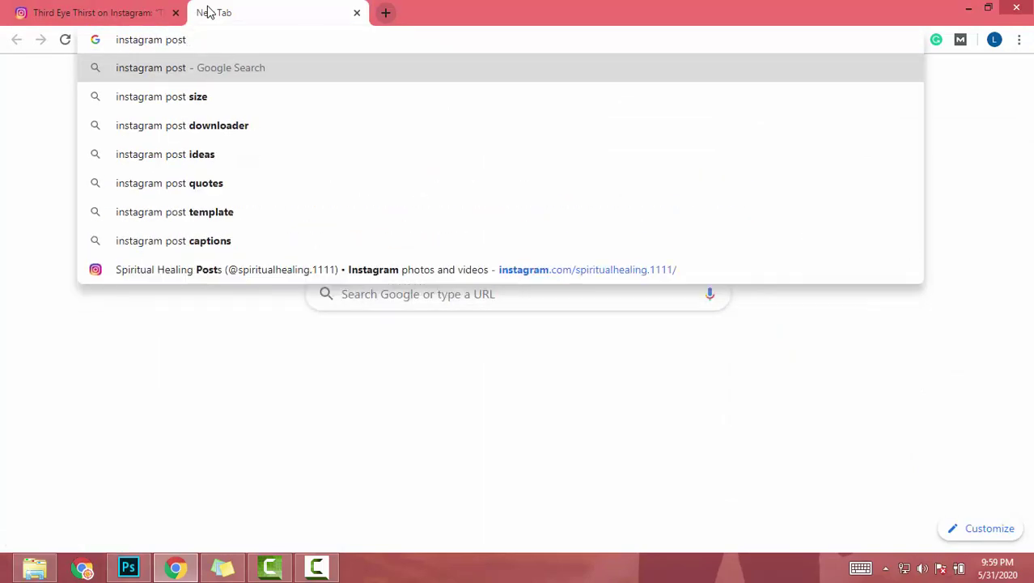
pyautogui.click(190, 97)
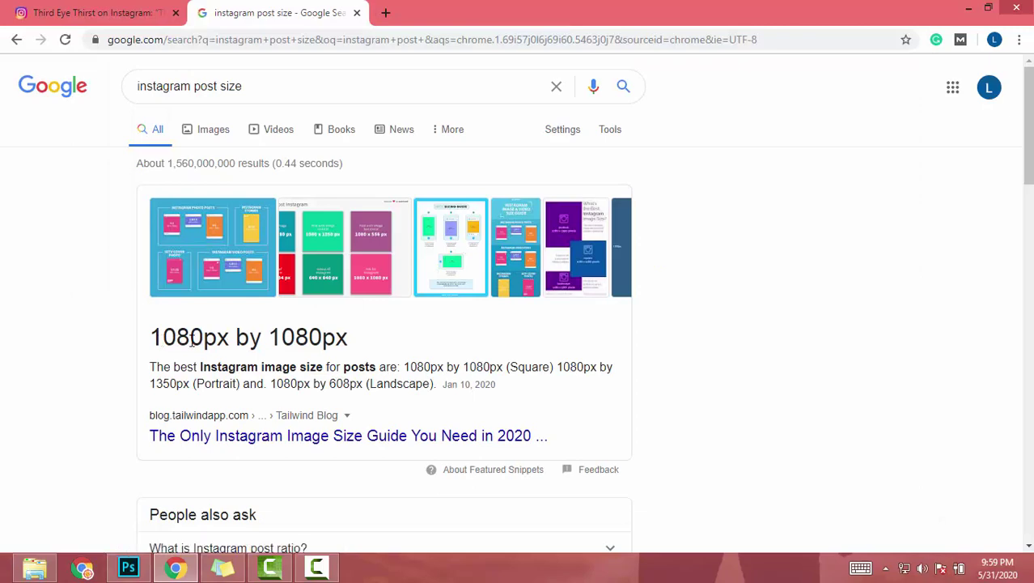
# - Switch to Photoshop and create a new 1080 x 1080 pixel document at 300 pixels/inch with a white background
pyautogui.click(128, 567)
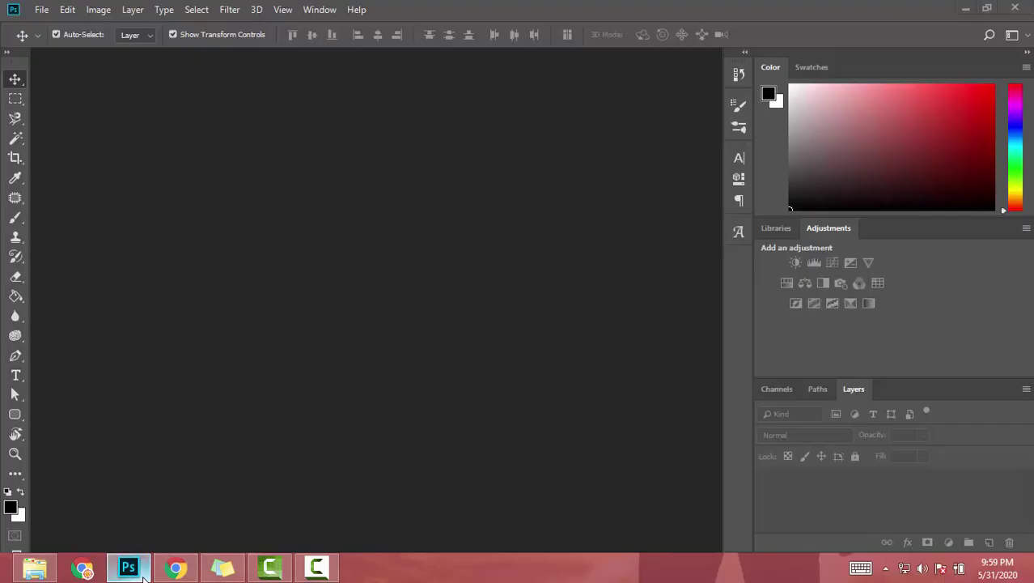
pyautogui.click(41, 14)
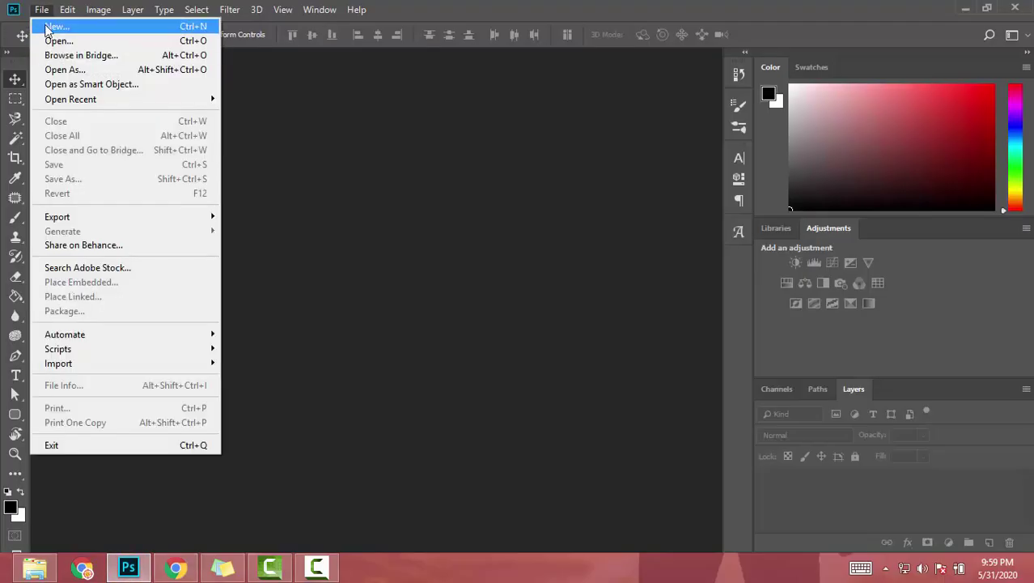
pyautogui.click(44, 25)
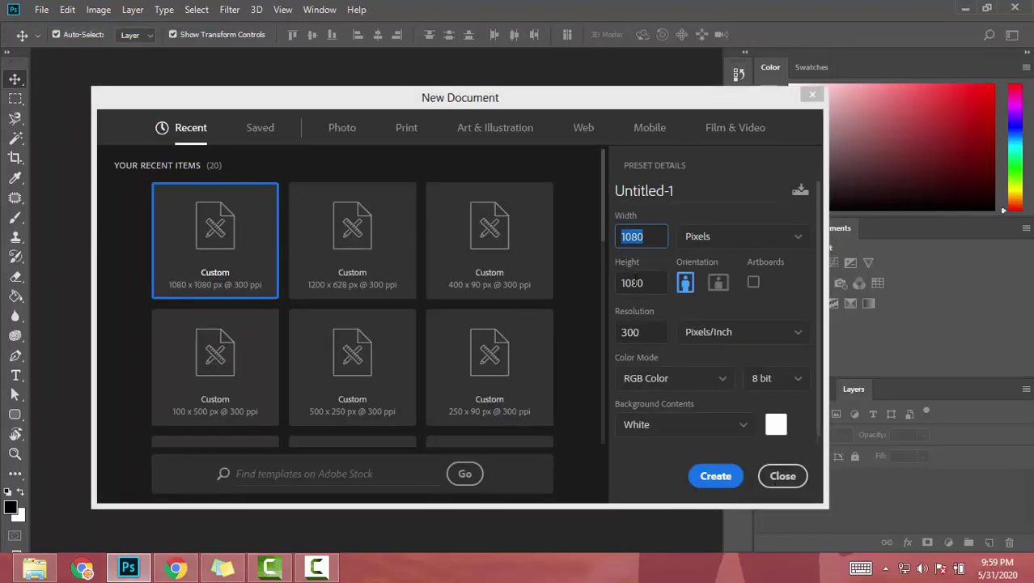
pyautogui.click(636, 289)
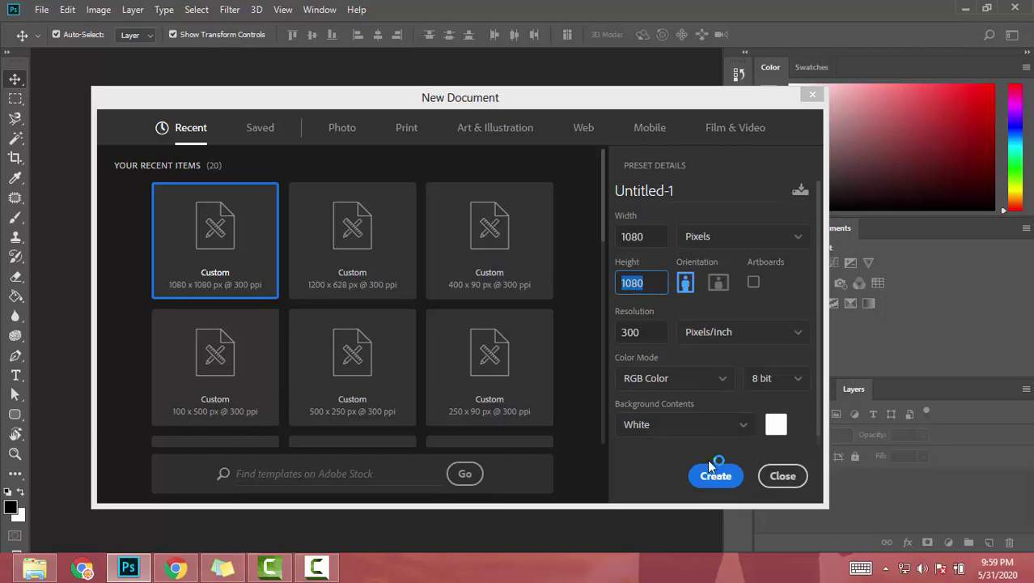
pyautogui.click(705, 481)
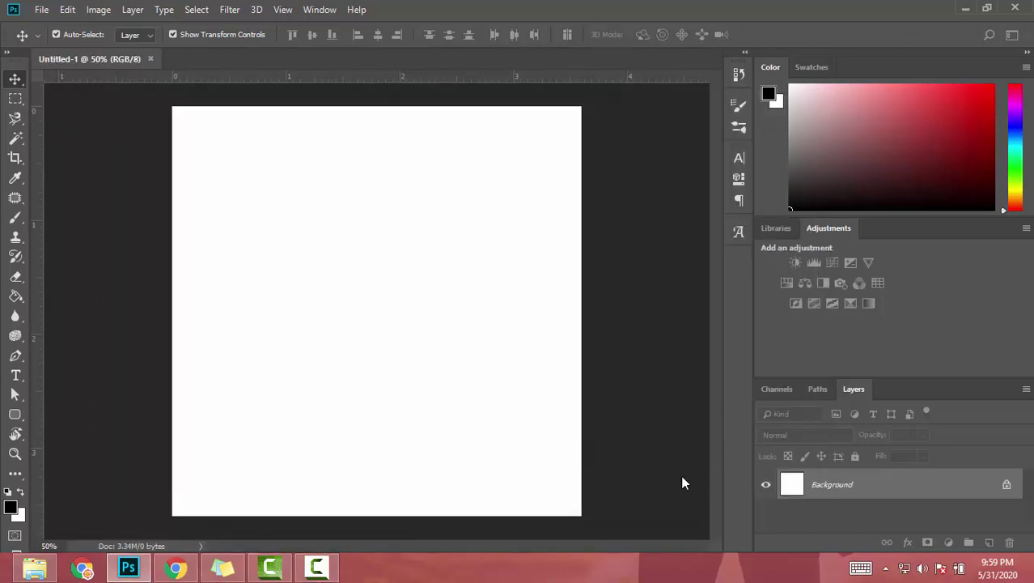
# - Switch to Chrome's Instagram post, write "knowing when to leave is so important the party. the job the relationship" in the address field and cut it
pyautogui.click(176, 567)
pyautogui.click(75, 8)
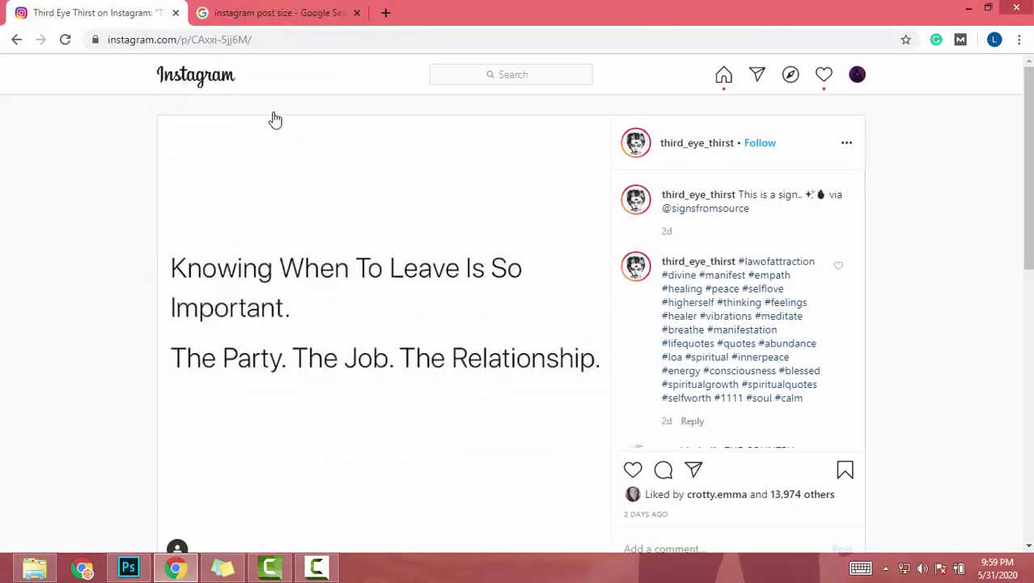
pyautogui.click(242, 41)
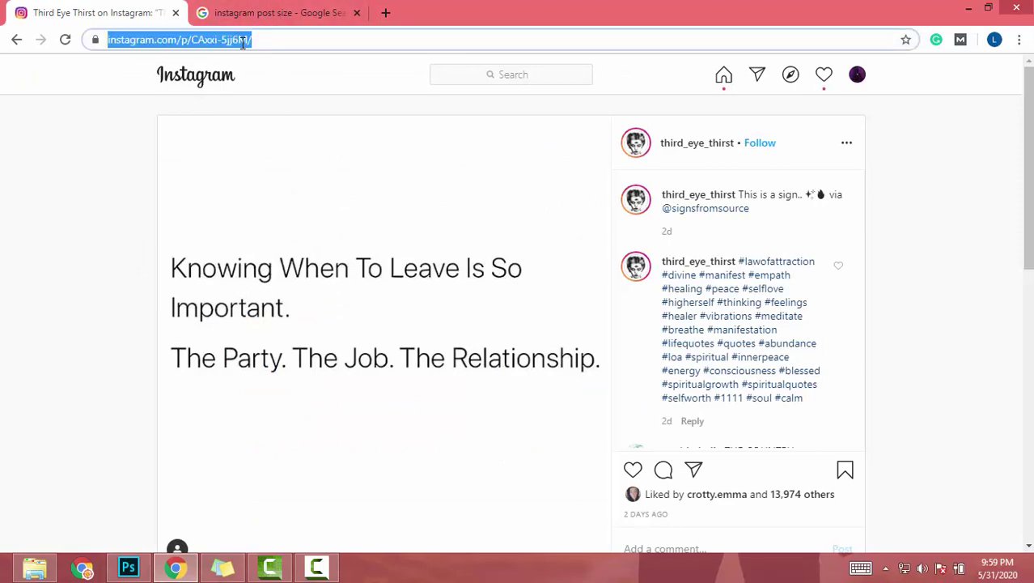
pyautogui.write('k')
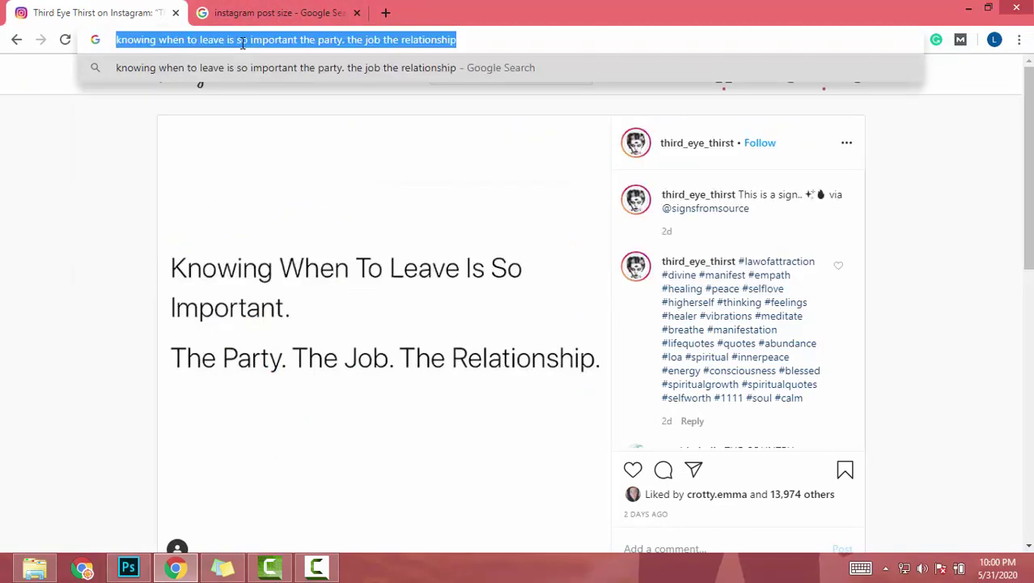
pyautogui.click(242, 43)
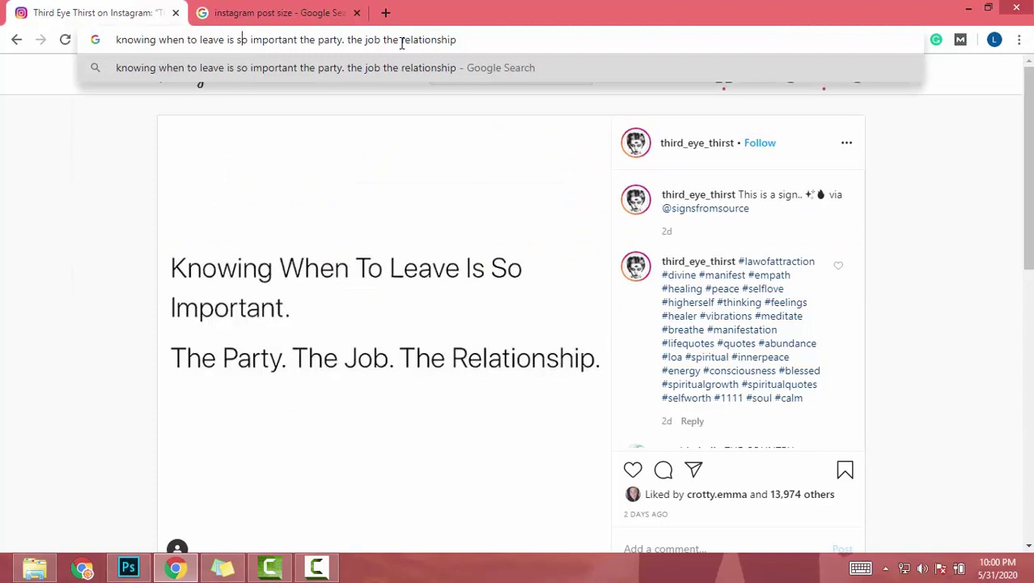
pyautogui.hotkey('ctrl', 'a')
pyautogui.hotkey('ctrl', 'x')
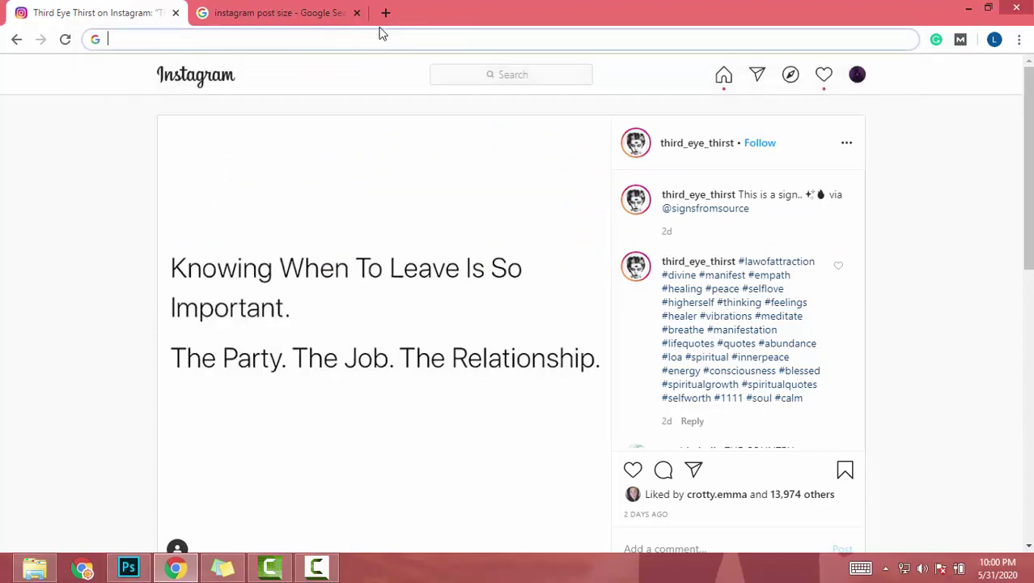
# - Search the web for the cut quote in a new tab, look through the results and clear the query
pyautogui.click(385, 8)
pyautogui.hotkey('ctrl', 'v')
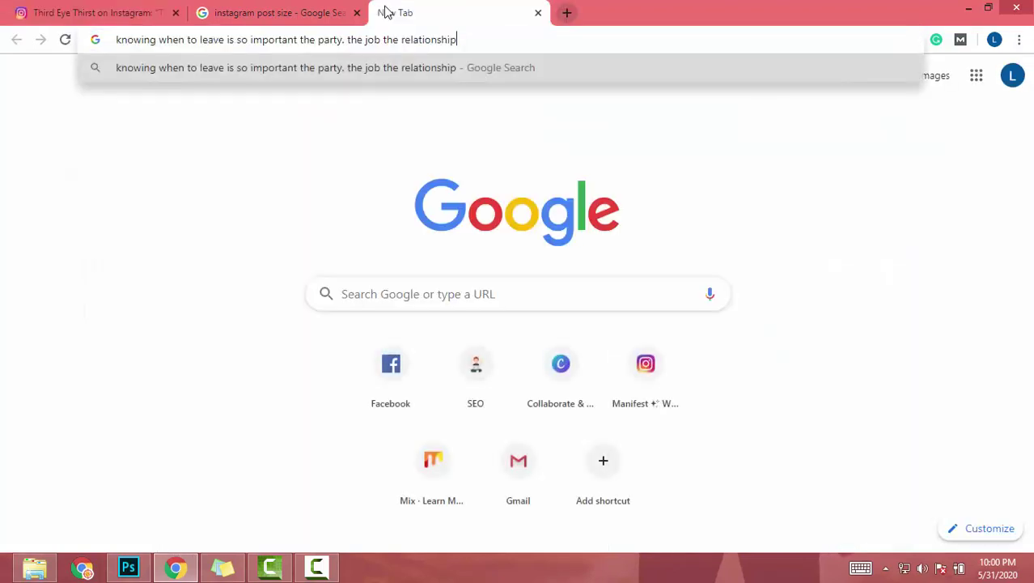
pyautogui.press('Return')
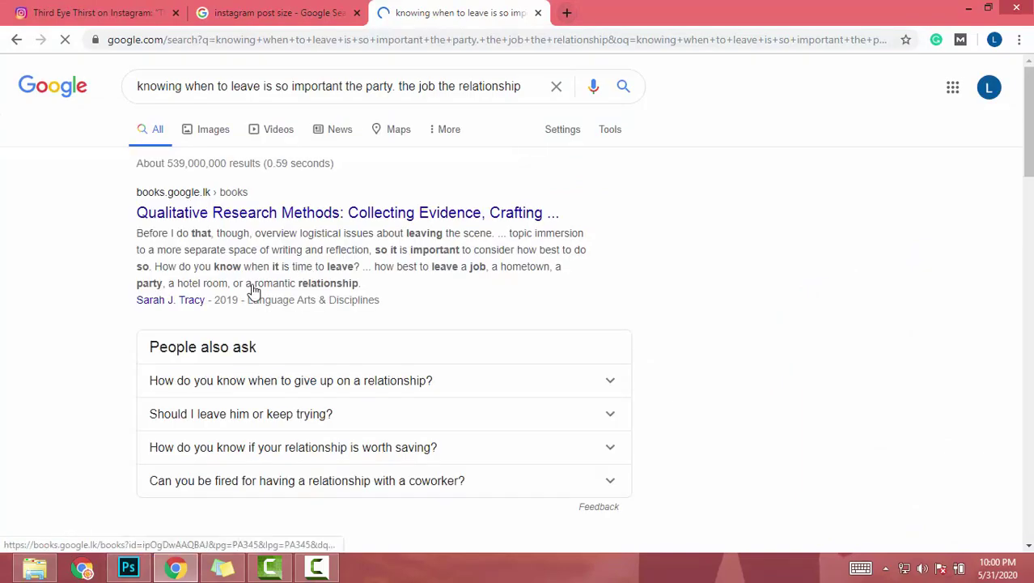
pyautogui.scroll(-3, 95, 292)
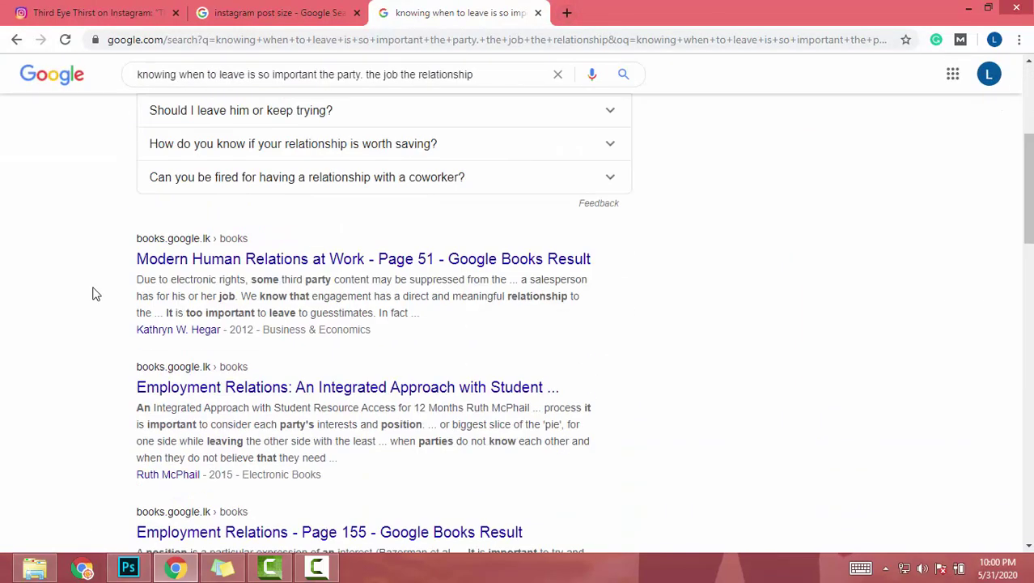
pyautogui.scroll(3, 95, 293)
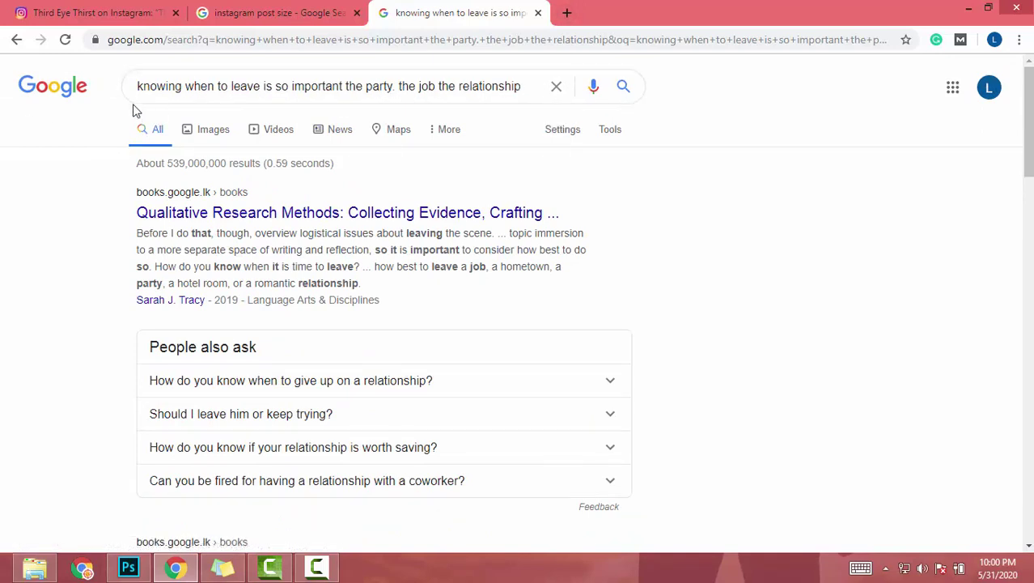
pyautogui.click(156, 89)
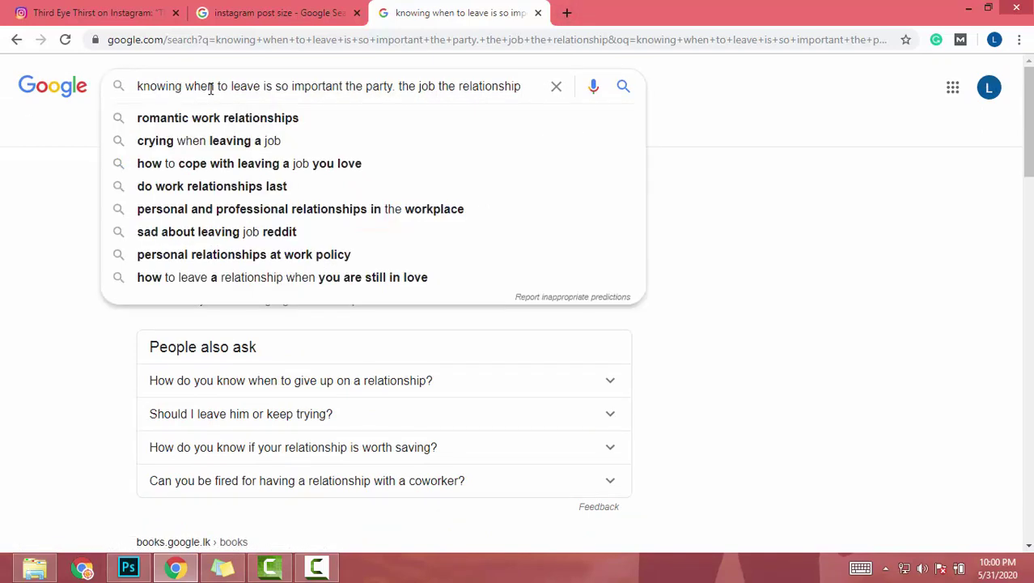
pyautogui.hotkey('ctrl', 'a')
pyautogui.press('BackSpace')
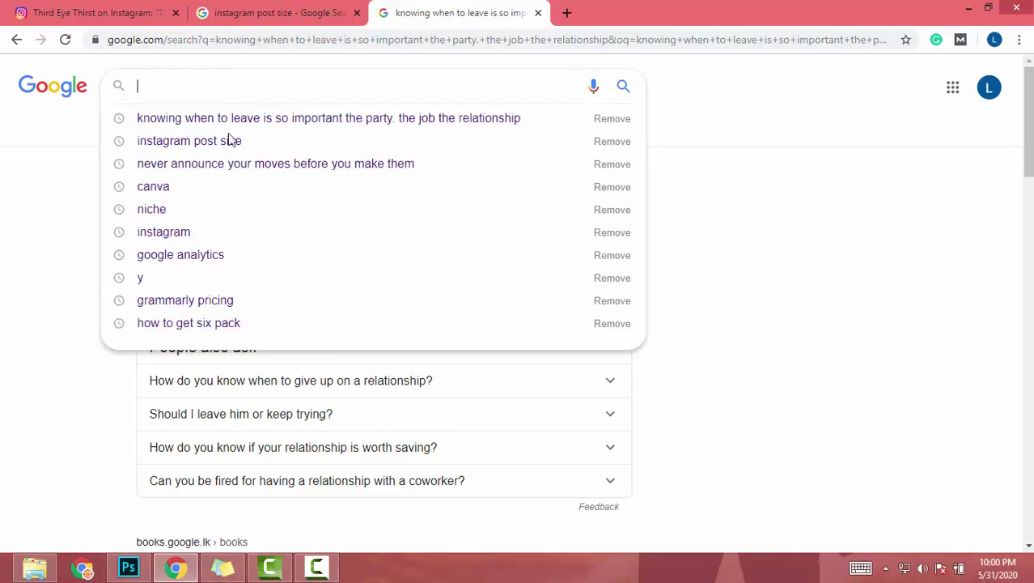
# - Switch to Photoshop and paste the quote as a new text layer on the blank canvas
pyautogui.click(136, 573)
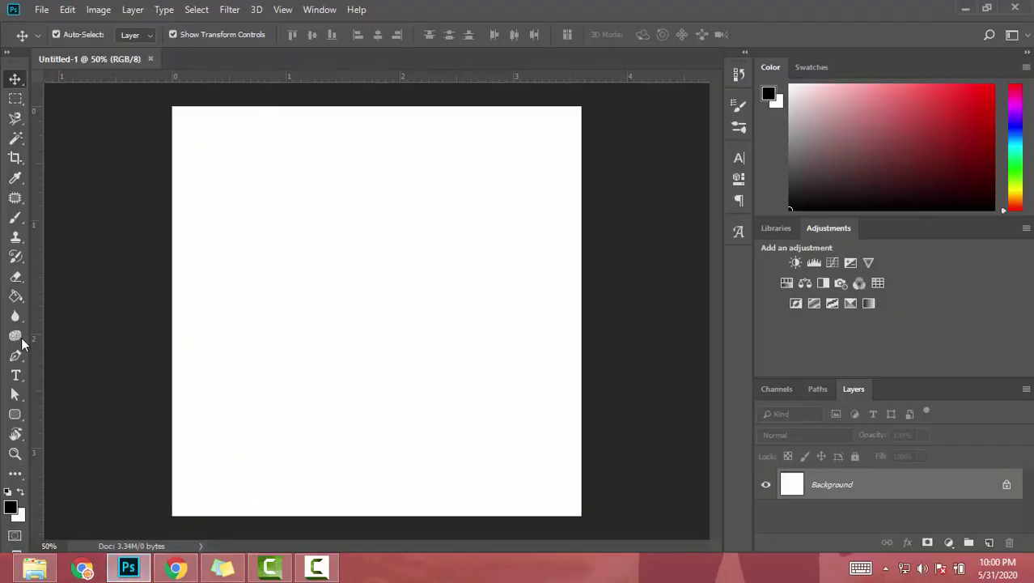
pyautogui.click(15, 376)
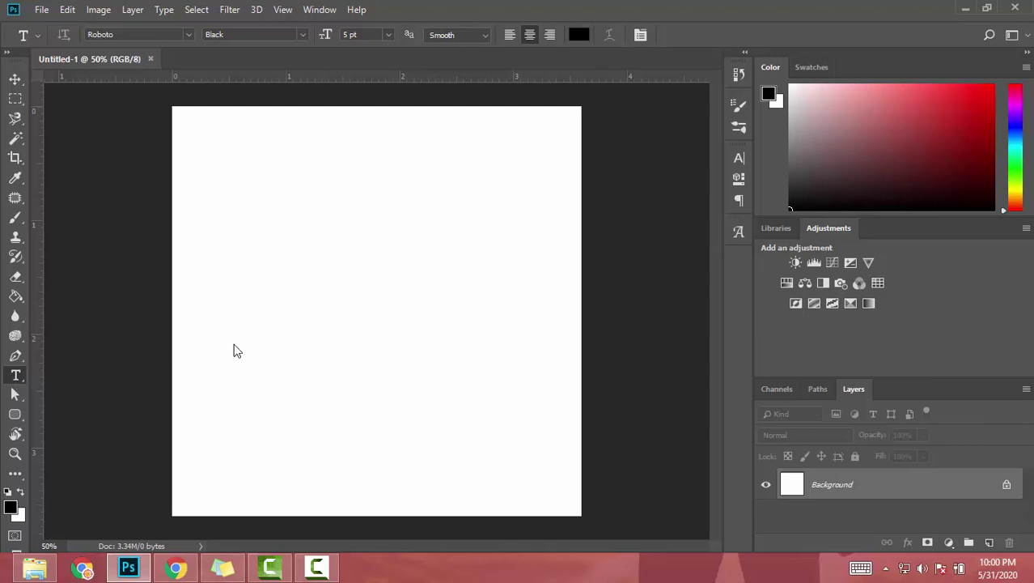
pyautogui.click(255, 277)
pyautogui.hotkey('ctrl', 'v')
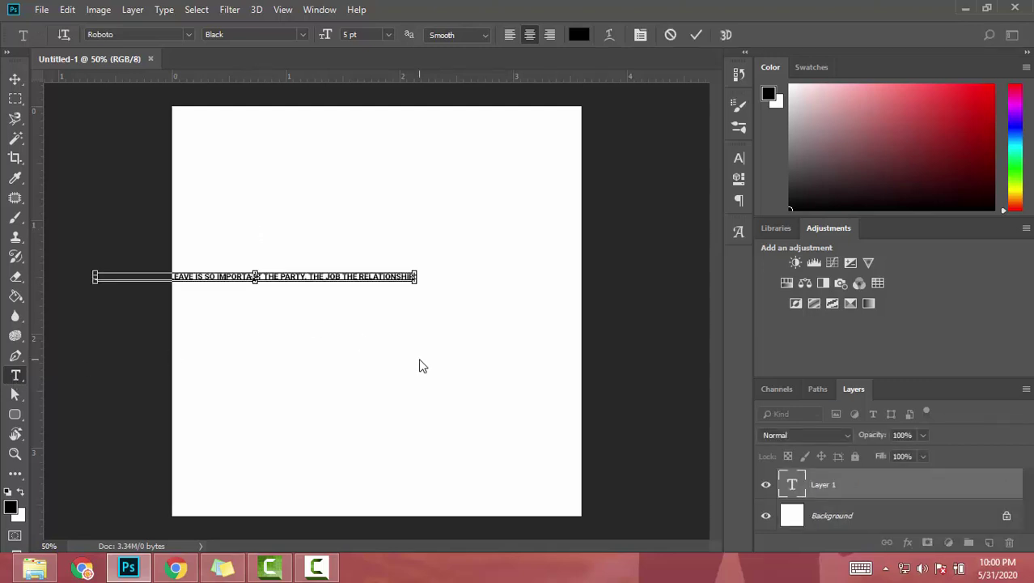
# - Set the quote's font size to 9 pt and leading to 13 pt, with a line break before "THE PARTY"
pyautogui.hotkey('ctrl', 'a')
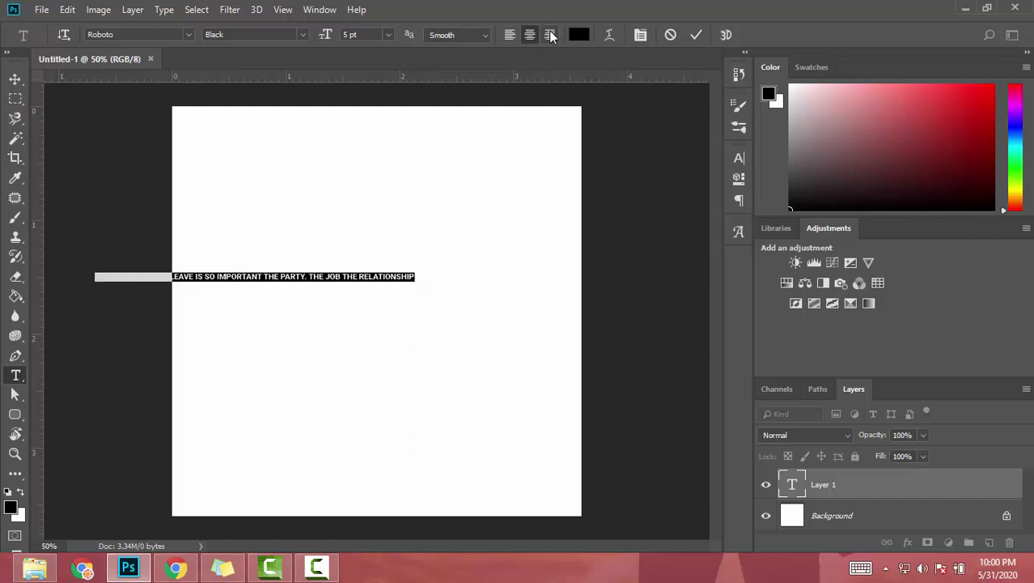
pyautogui.scroll(4, 363, 35)
pyautogui.click(280, 277)
pyautogui.moveTo(228, 298); pyautogui.dragTo(457, 280)
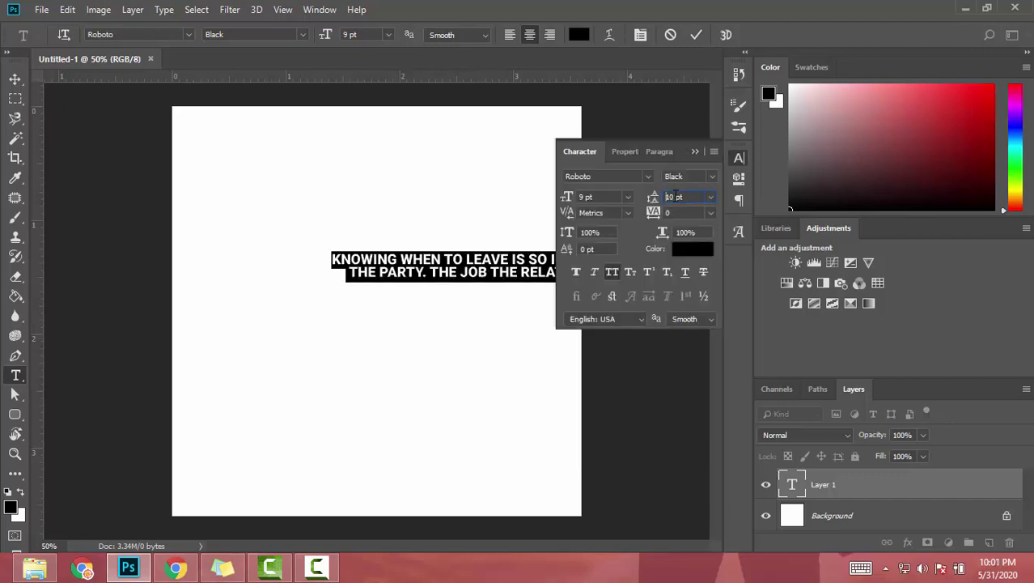
pyautogui.scroll(5, 676, 197)
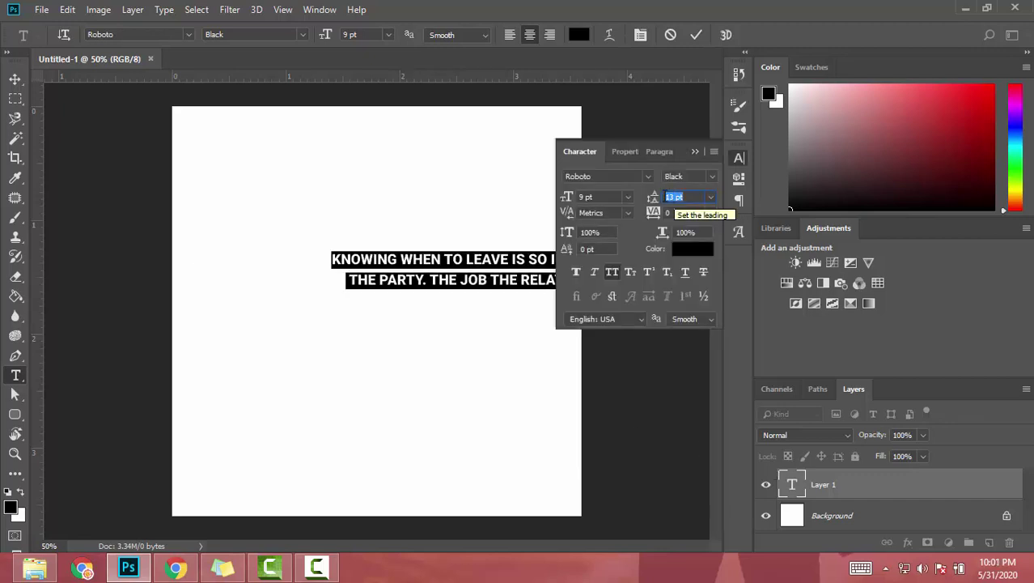
# - Put "THE JOB" and "THE RELATIONSHIP" on their own lines and move the text block fully onto the canvas
pyautogui.click(428, 279)
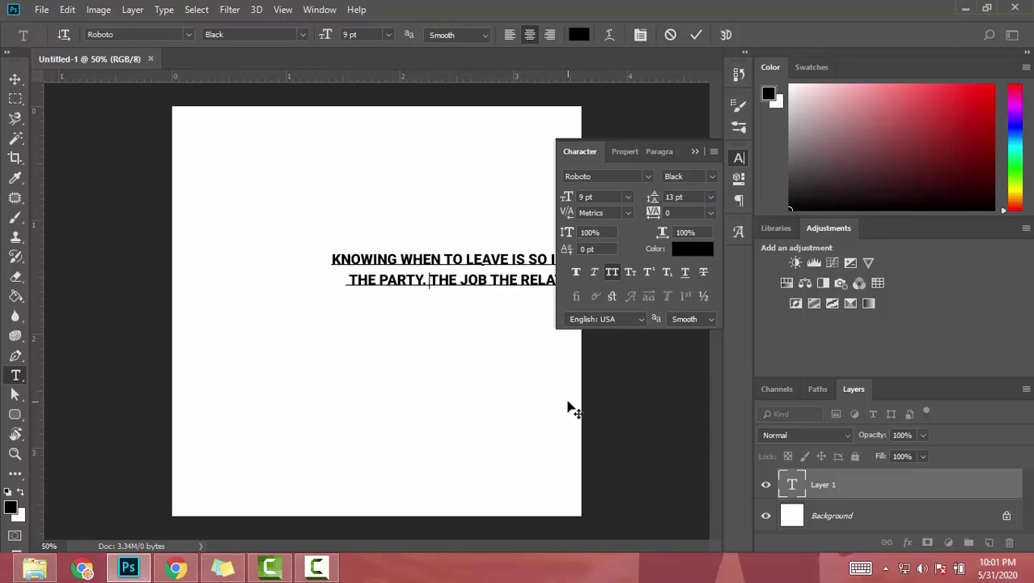
pyautogui.press('Return')
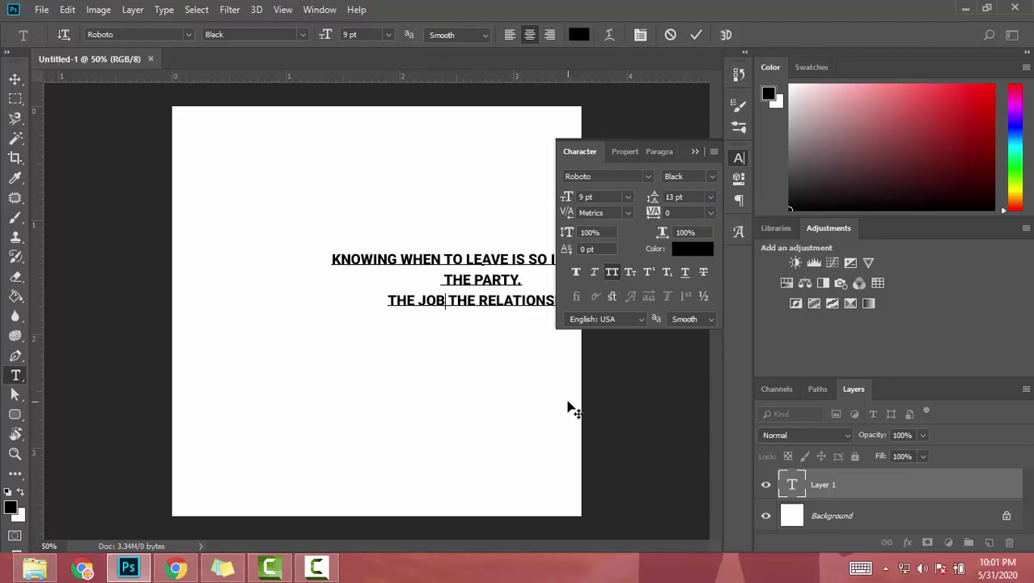
pyautogui.press('Return')
pyautogui.click(477, 298)
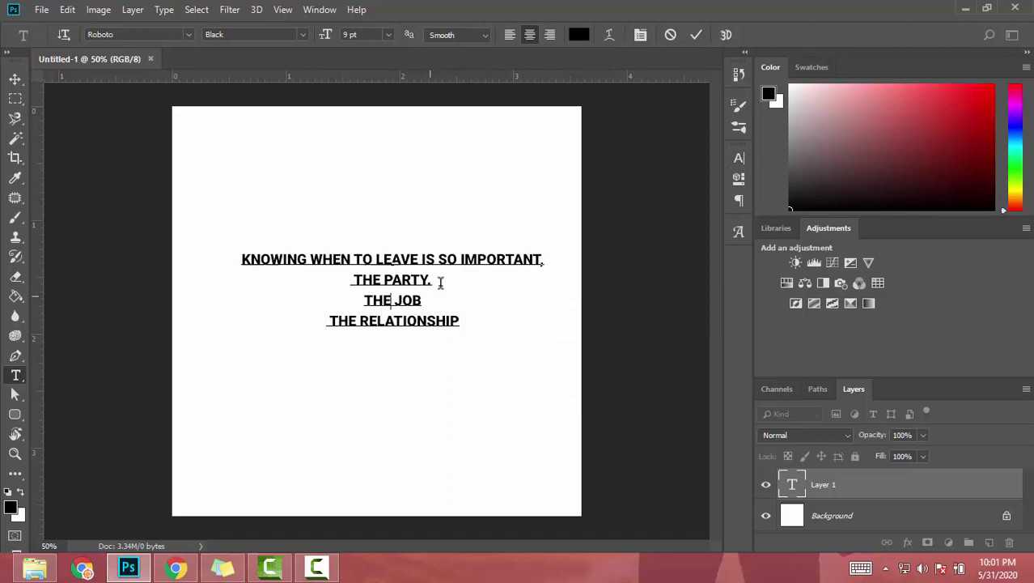
# - End the lines "THE PARTY", "THE JOB" and "THE RELATIONSHIP" with commas, replacing the period after "PARTY"
pyautogui.click(438, 280)
pyautogui.hotkey('shift', 'Left')
pyautogui.write(',')
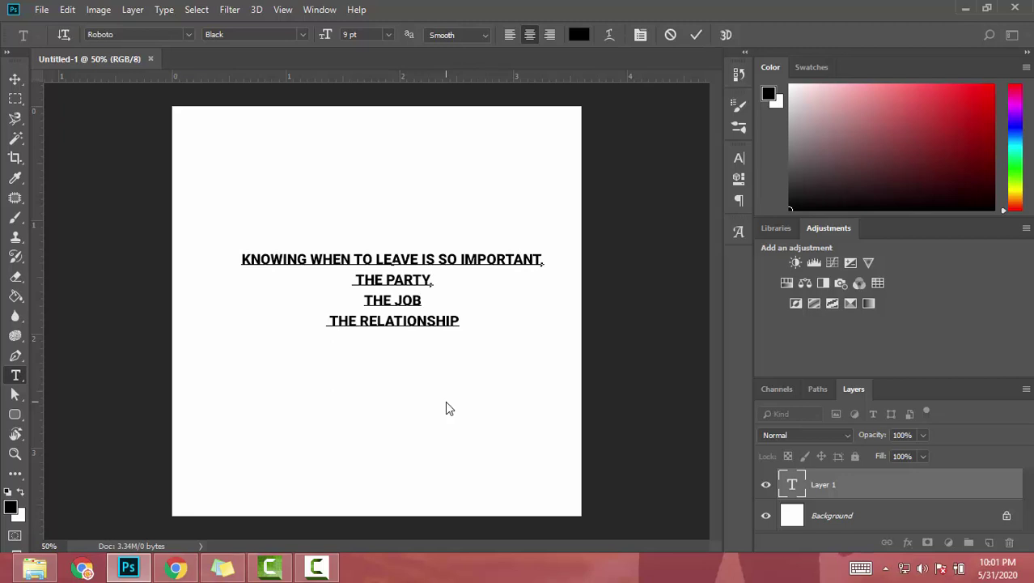
pyautogui.press('Down')
pyautogui.write(',')
pyautogui.press('Down')
pyautogui.press('Right')
pyautogui.press('Right')
pyautogui.press('Right')
pyautogui.press('Right')
pyautogui.write(',')
# - Turn off All Caps for the entire quote text
pyautogui.press('ctrl')
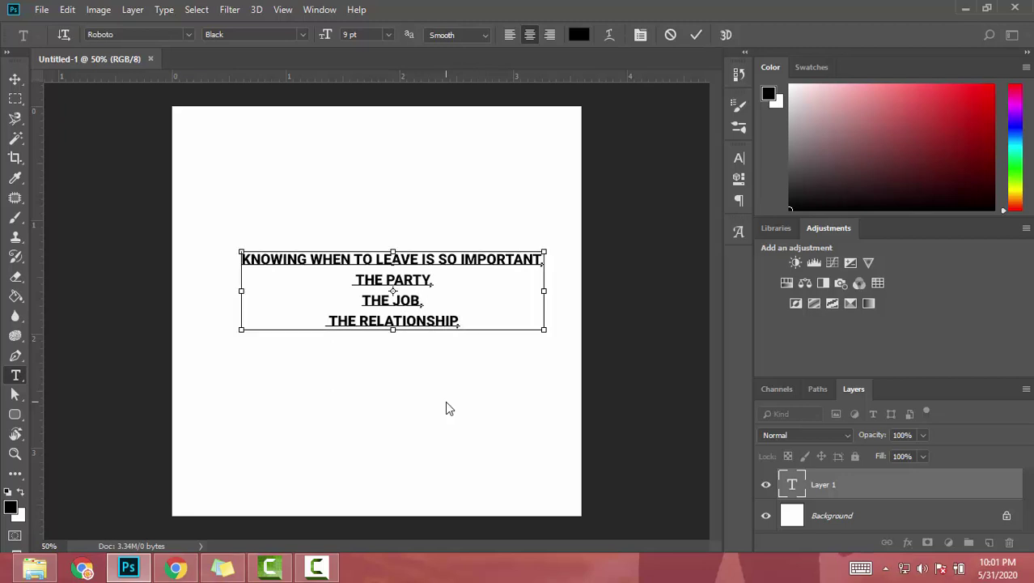
pyautogui.hotkey('ctrl', 'a')
pyautogui.click(741, 156)
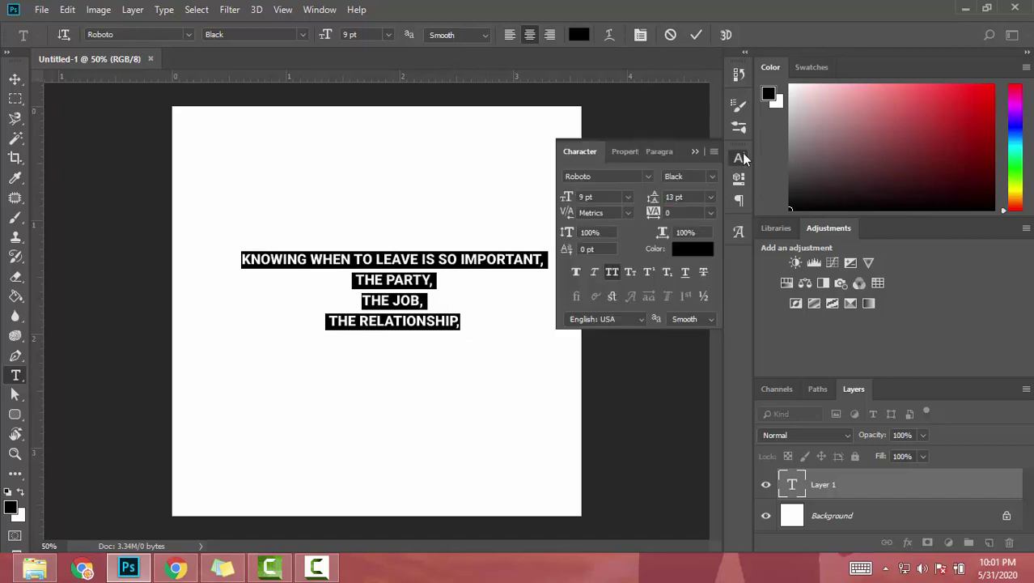
pyautogui.click(613, 272)
pyautogui.click(291, 259)
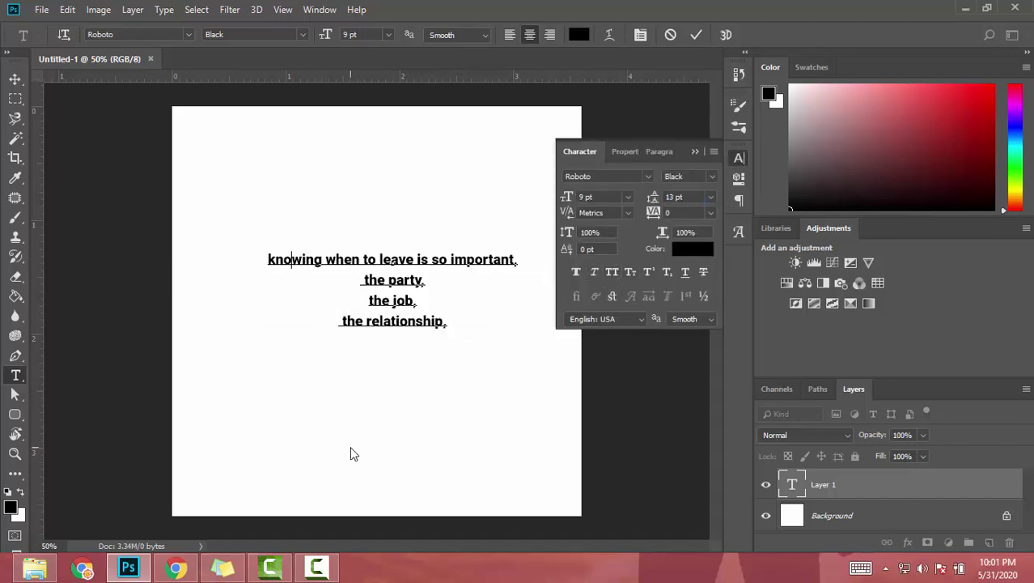
# - Capitalize the first letter of "Knowing" and set the entire quote in the Raleway SemiBold font
pyautogui.write('K')
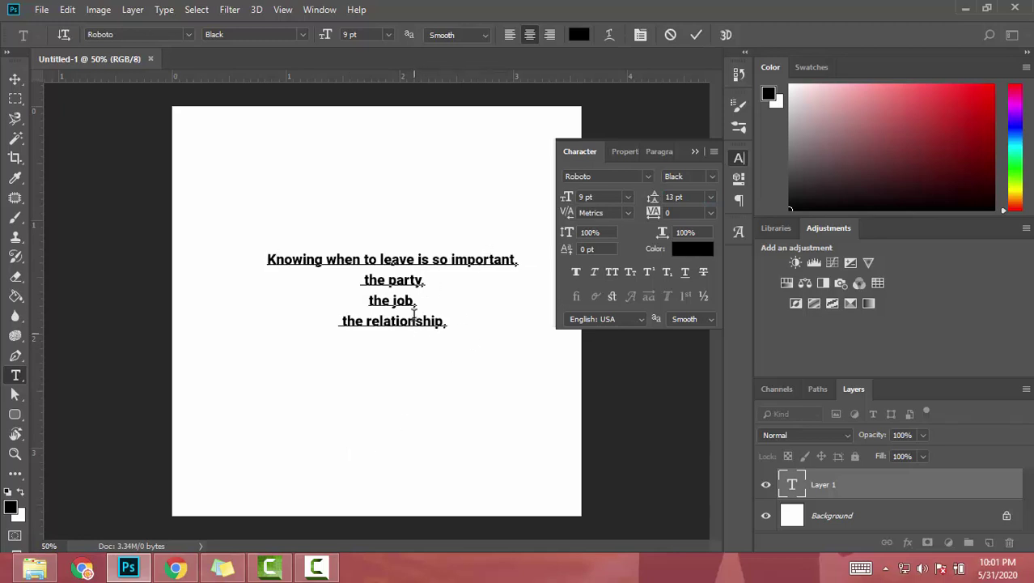
pyautogui.hotkey('ctrl', 'a')
pyautogui.click(150, 37)
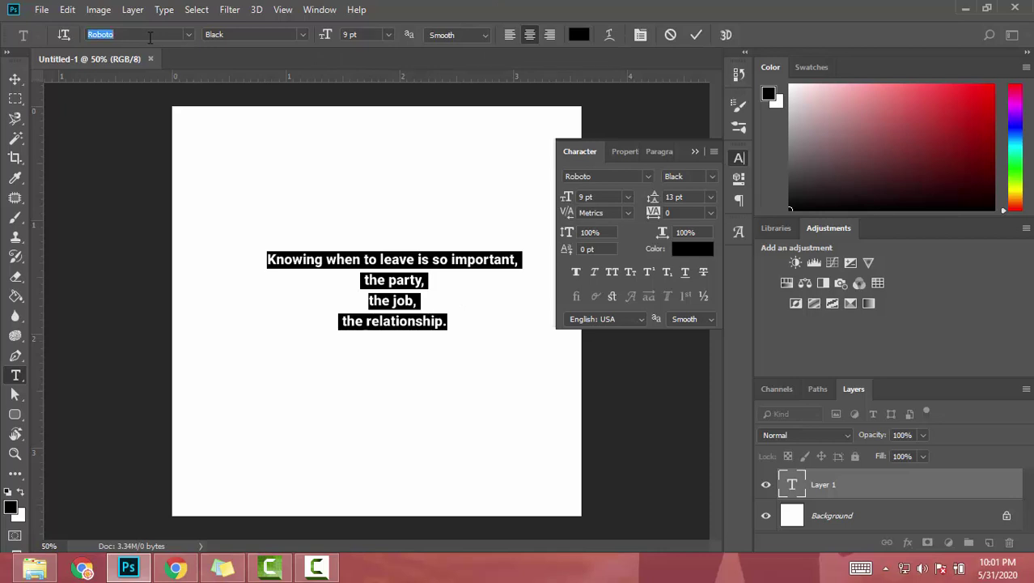
pyautogui.write('rale')
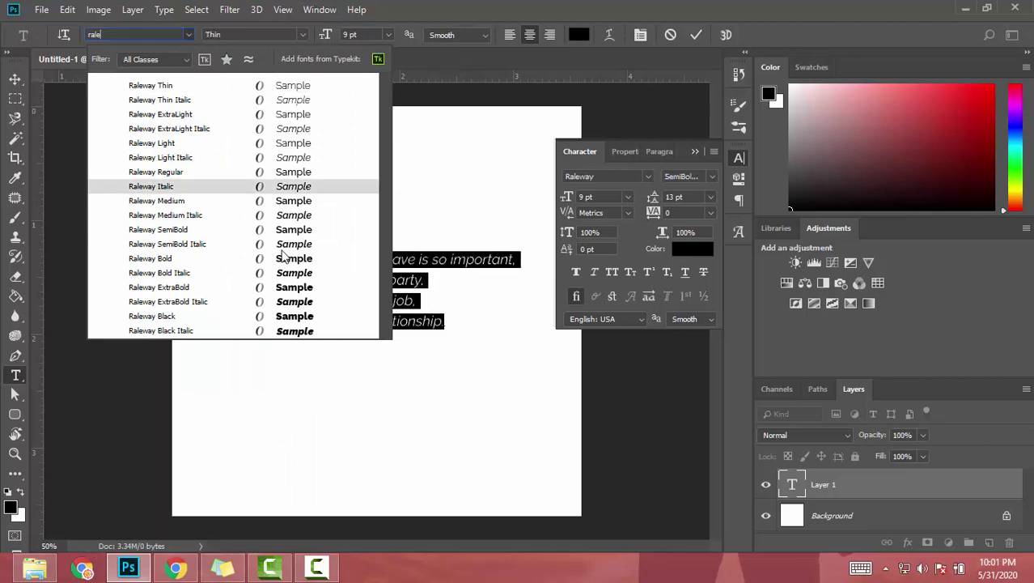
pyautogui.click(279, 233)
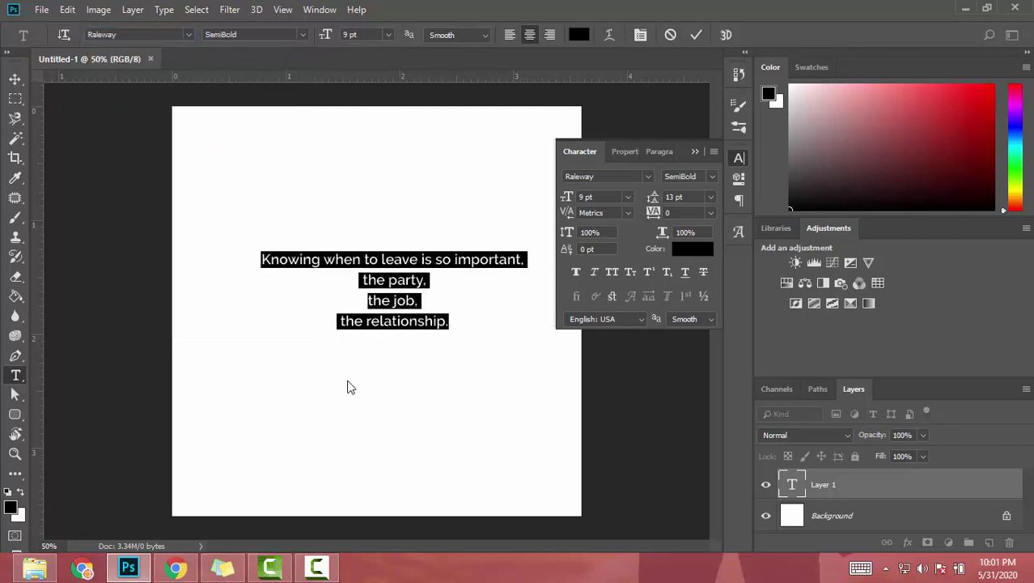
pyautogui.click(409, 301)
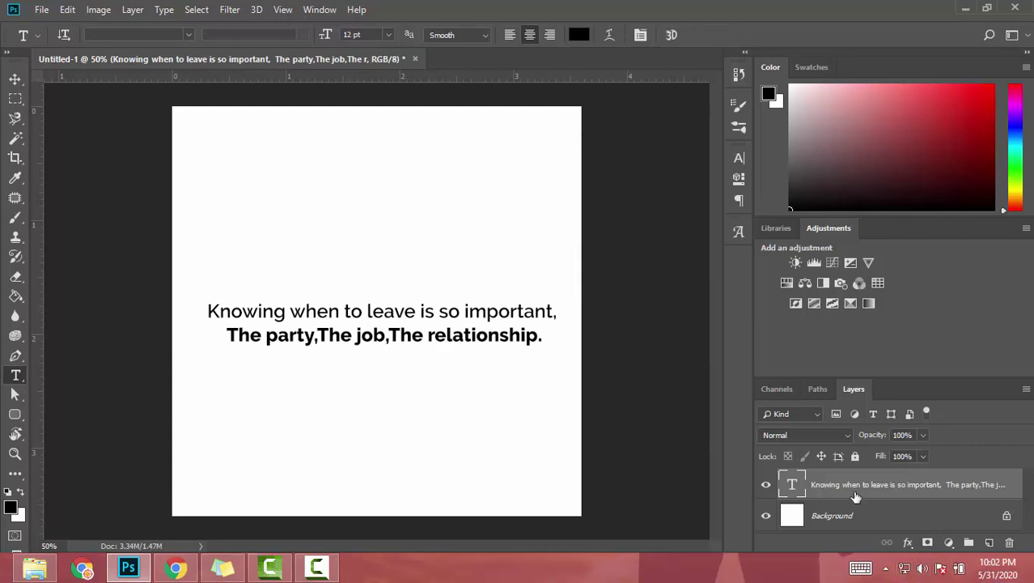
# - Center the quote text layer horizontally and vertically on the Background layer, then clear the layer selection
pyautogui.click(850, 514)
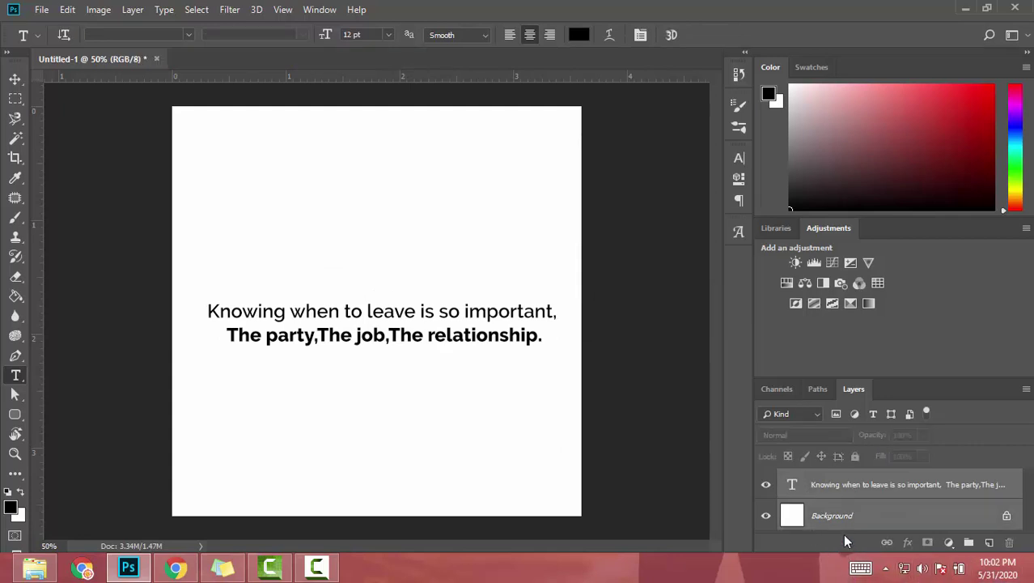
pyautogui.press('v')
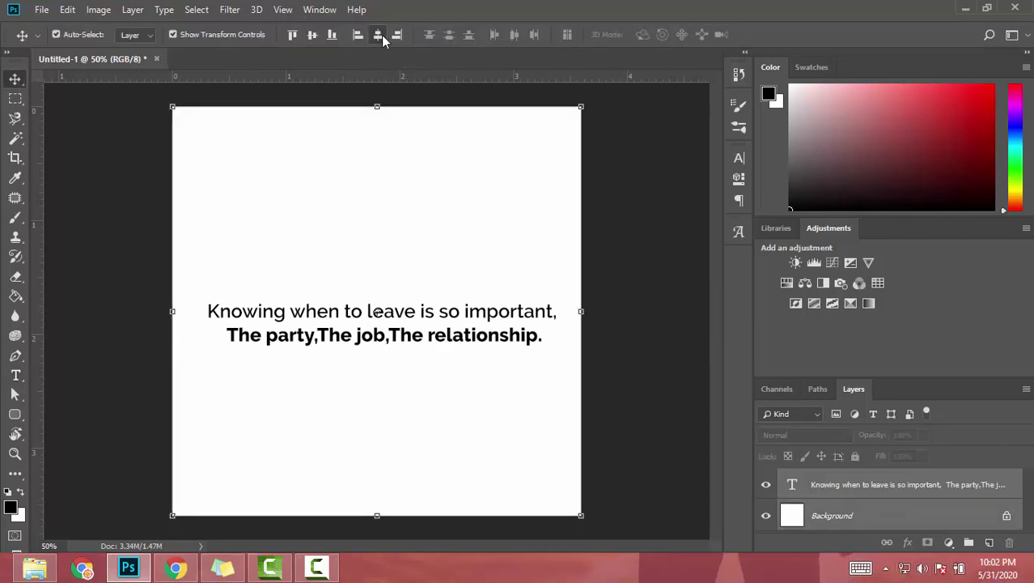
pyautogui.click(378, 35)
pyautogui.click(312, 36)
pyautogui.click(698, 295)
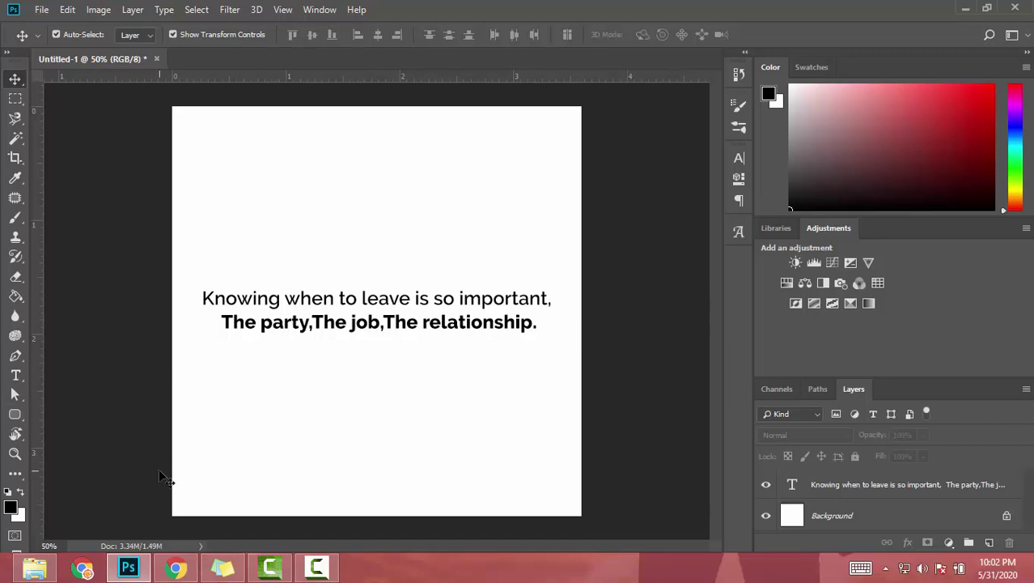
# - Switch to Chrome, search Google for "pexels" and open the Pexels free stock photos site
pyautogui.click(174, 566)
pyautogui.click(532, 43)
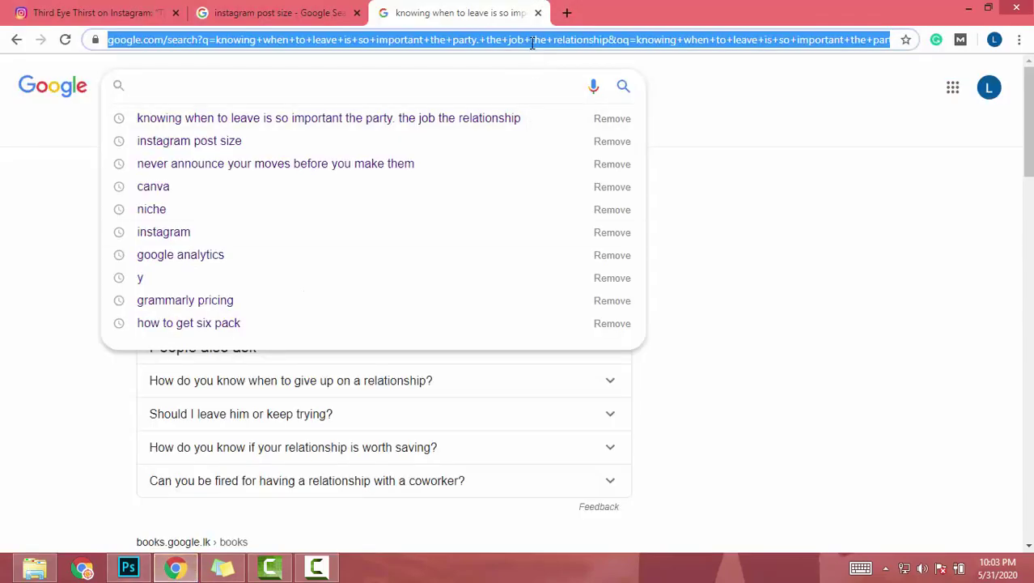
pyautogui.write('pexc')
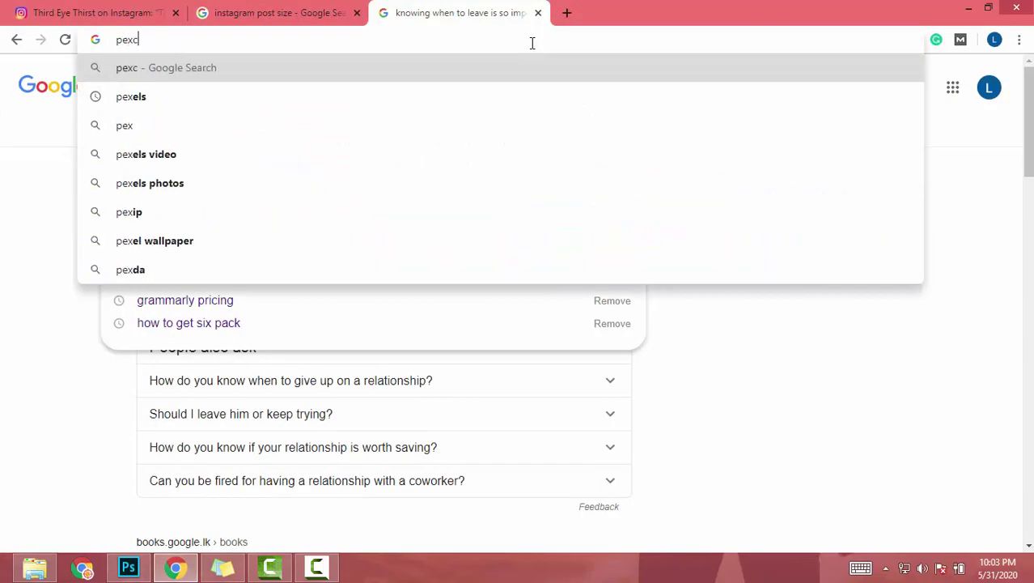
pyautogui.press('BackSpace')
pyautogui.write('els')
pyautogui.press('Return')
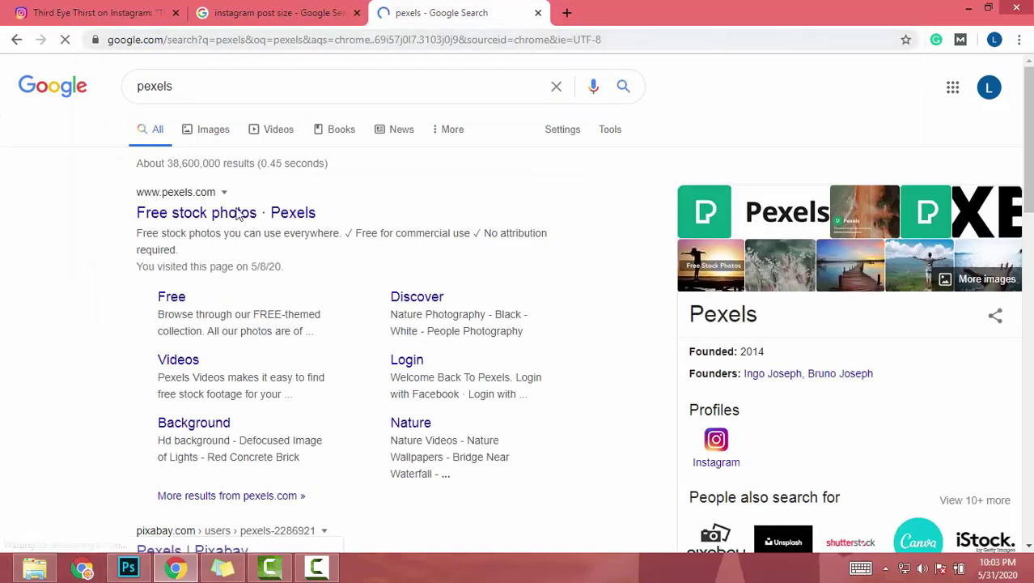
pyautogui.click(225, 214)
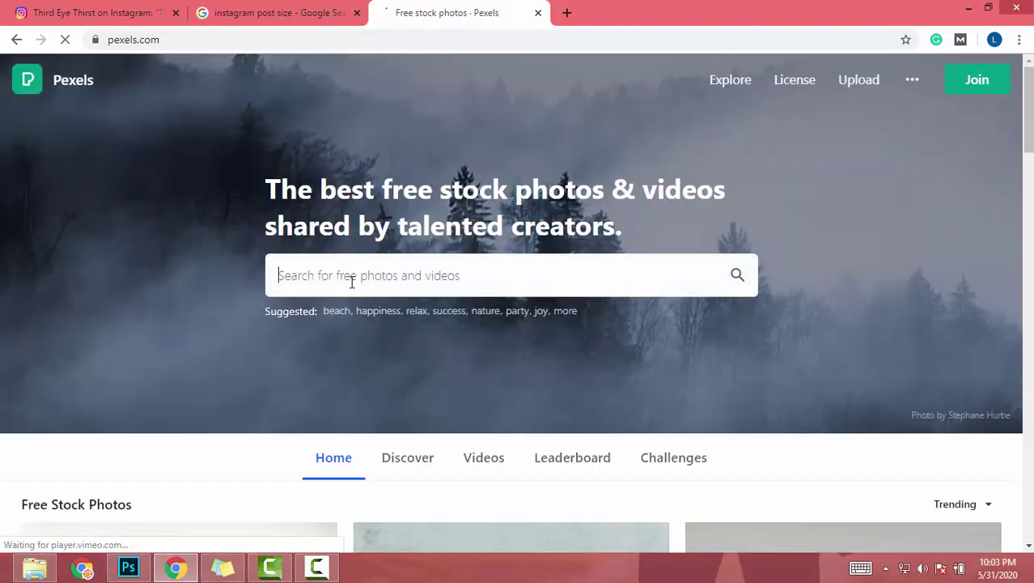
# - Search Pexels for "alone" and open the photo of the hooded man against the sunset in a new tab
pyautogui.click(352, 281)
pyautogui.write('alone')
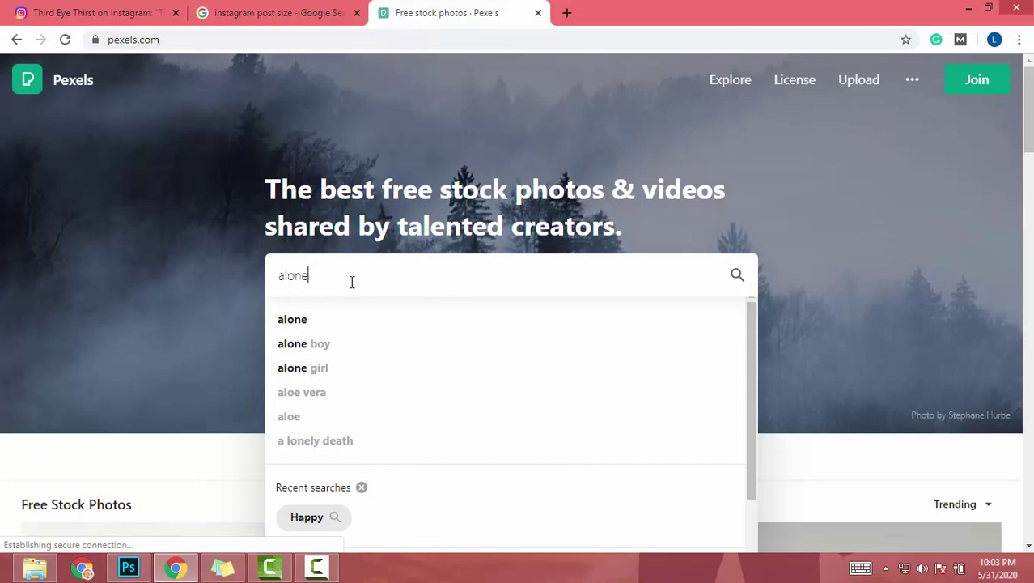
pyautogui.press('Return')
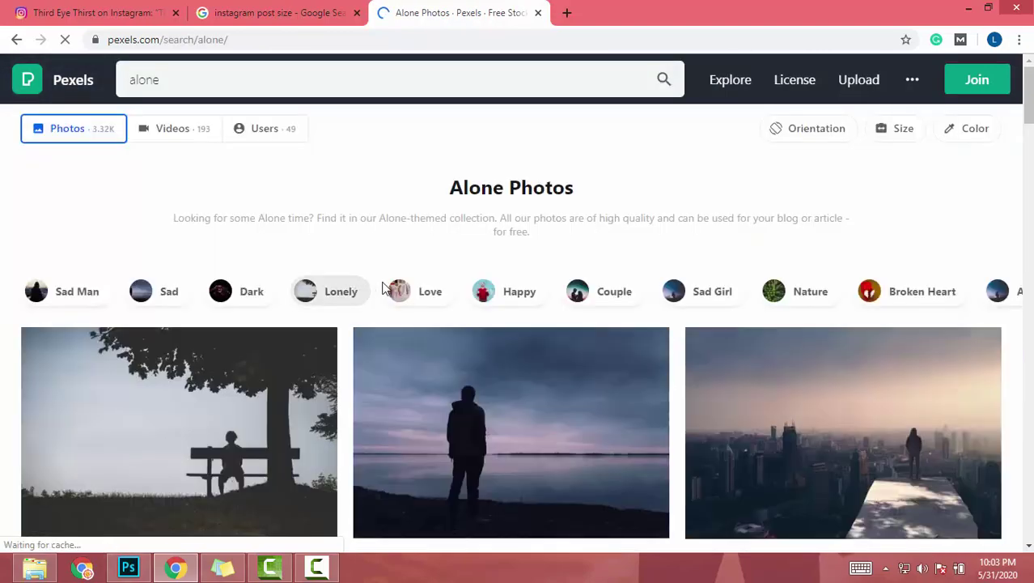
pyautogui.scroll(-10, 352, 281)
pyautogui.scroll(3, 357, 264)
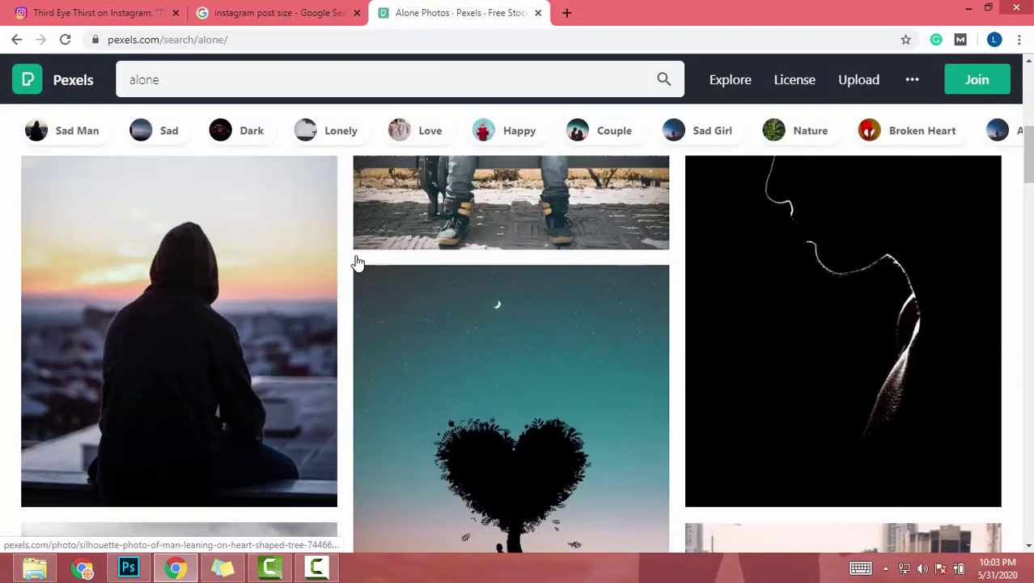
pyautogui.scroll(-3, 358, 264)
pyautogui.scroll(2, 177, 241)
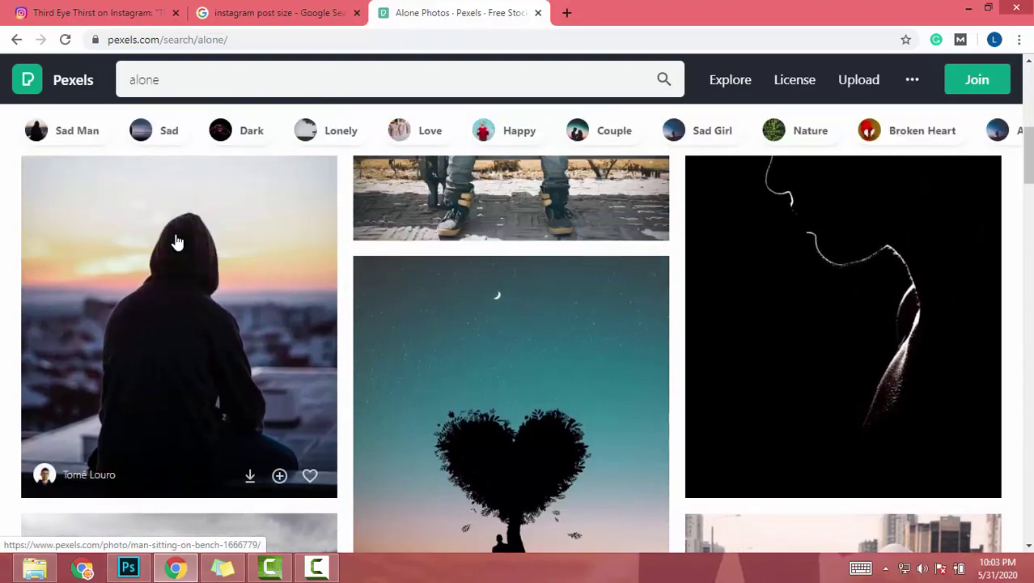
pyautogui.middleClick(177, 241)
pyautogui.hotkey('ctrl', 'Tab')
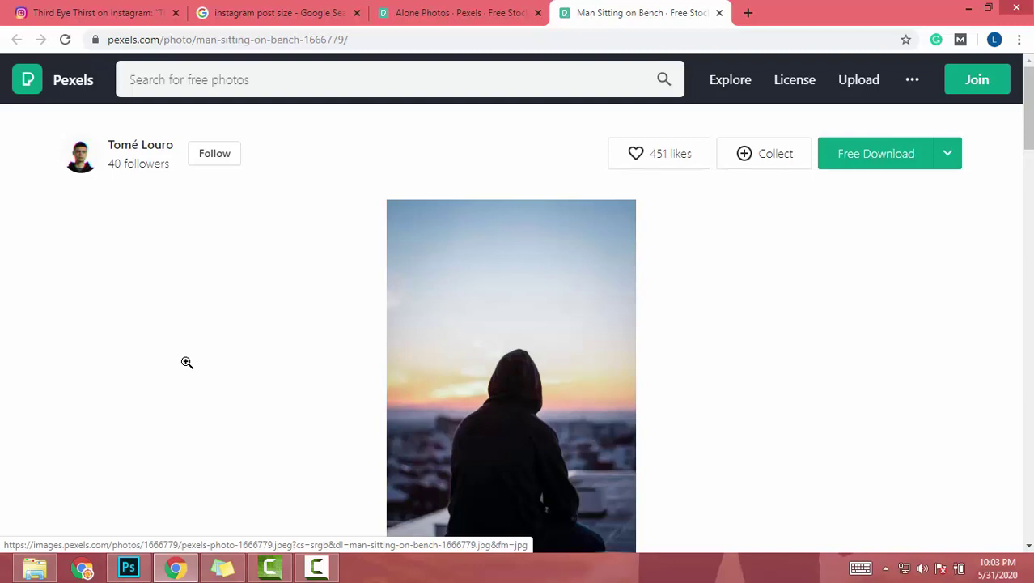
# - Copy the hooded man photo and paste it into the Photoshop document directly above the Background layer
pyautogui.scroll(-2, 186, 362)
pyautogui.scroll(2, 187, 362)
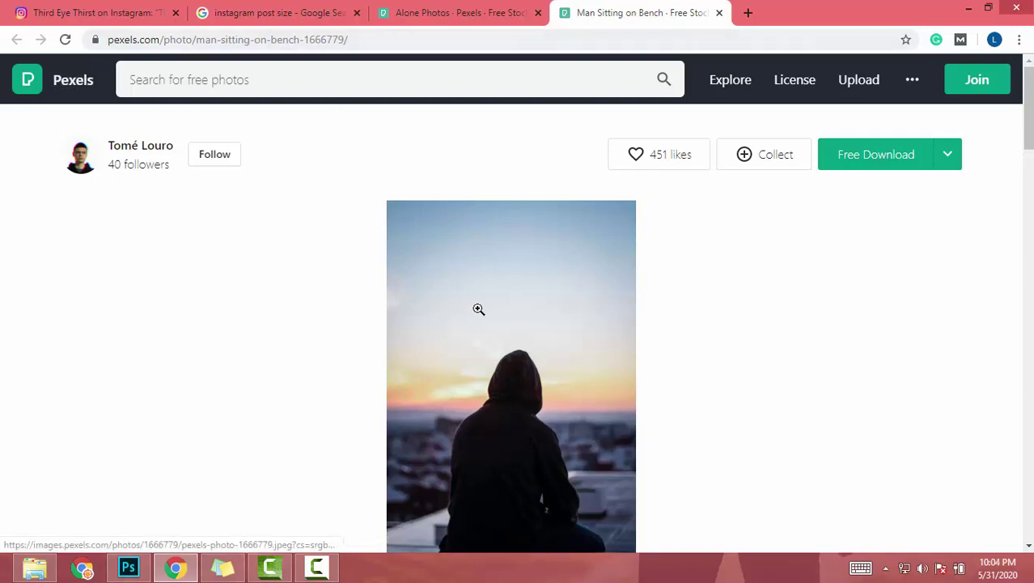
pyautogui.rightClick(521, 304)
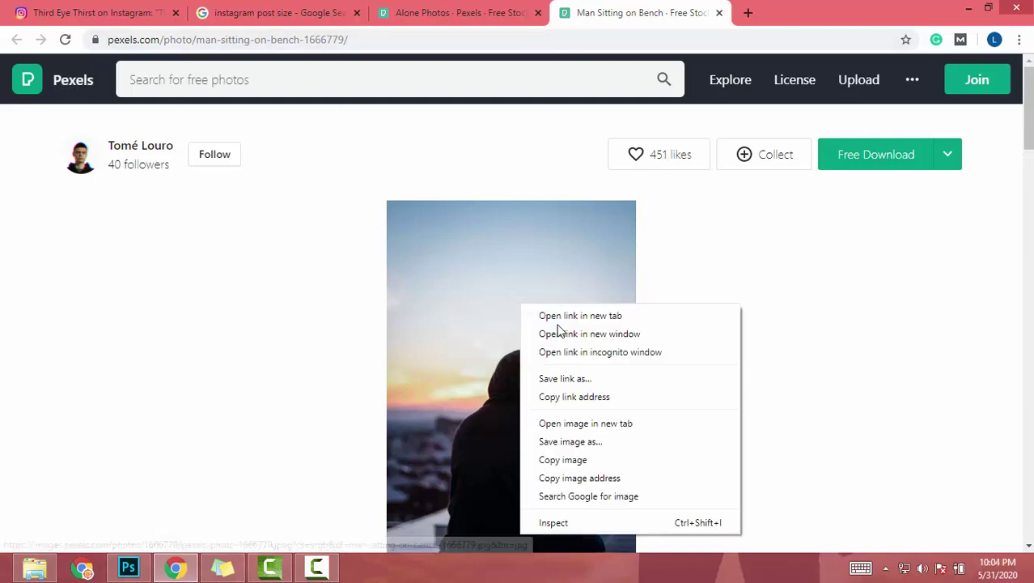
pyautogui.click(560, 459)
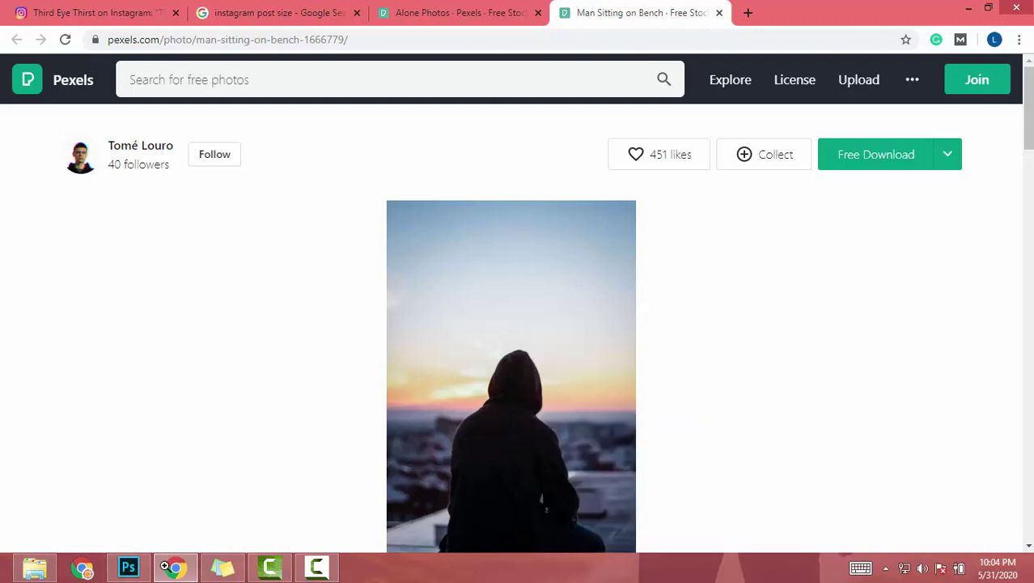
pyautogui.click(128, 566)
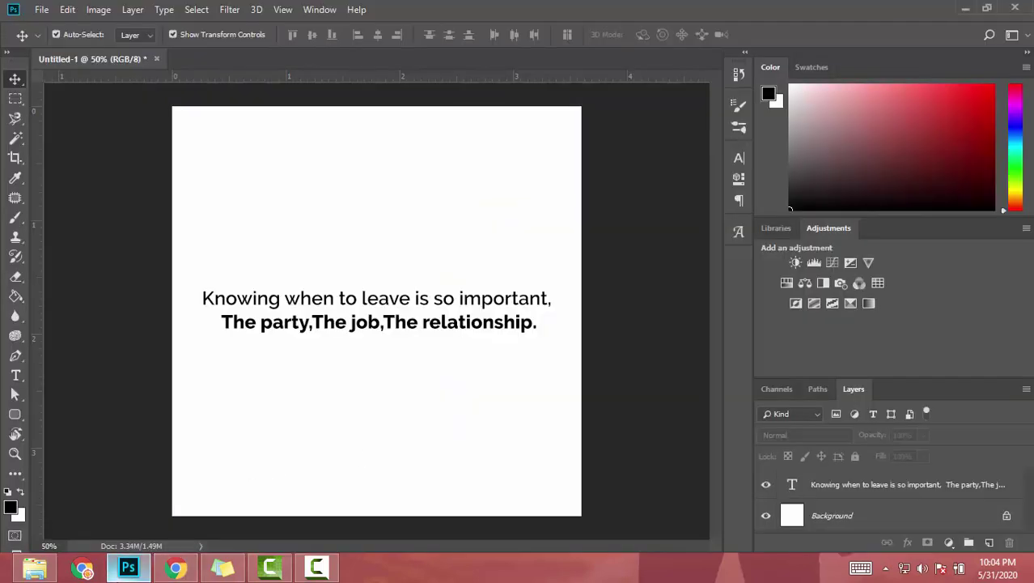
pyautogui.click(833, 516)
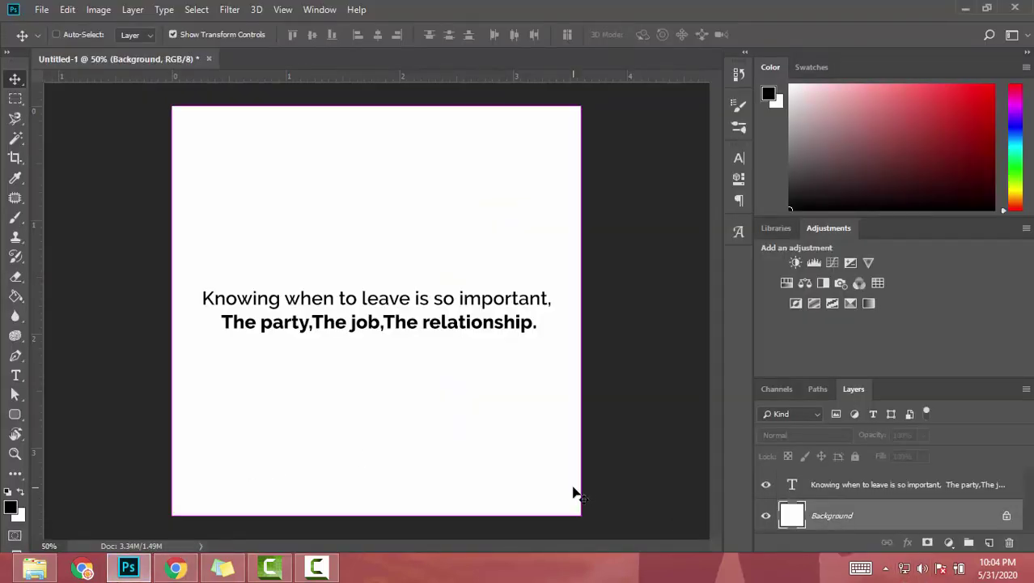
pyautogui.hotkey('ctrl', 'v')
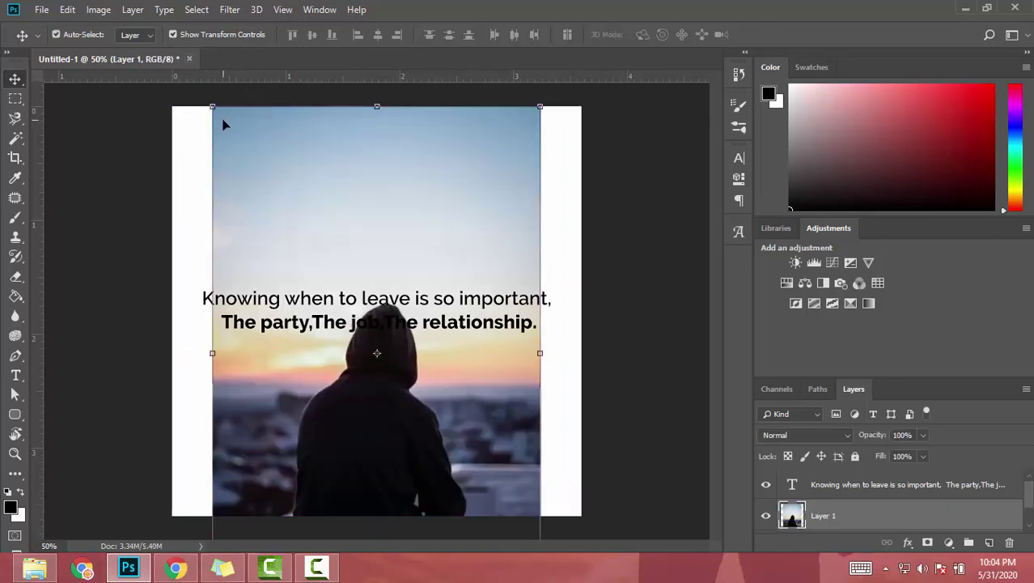
# - Scale the pasted photo to about 138% and shift it so that it covers the whole canvas
pyautogui.click(215, 107)
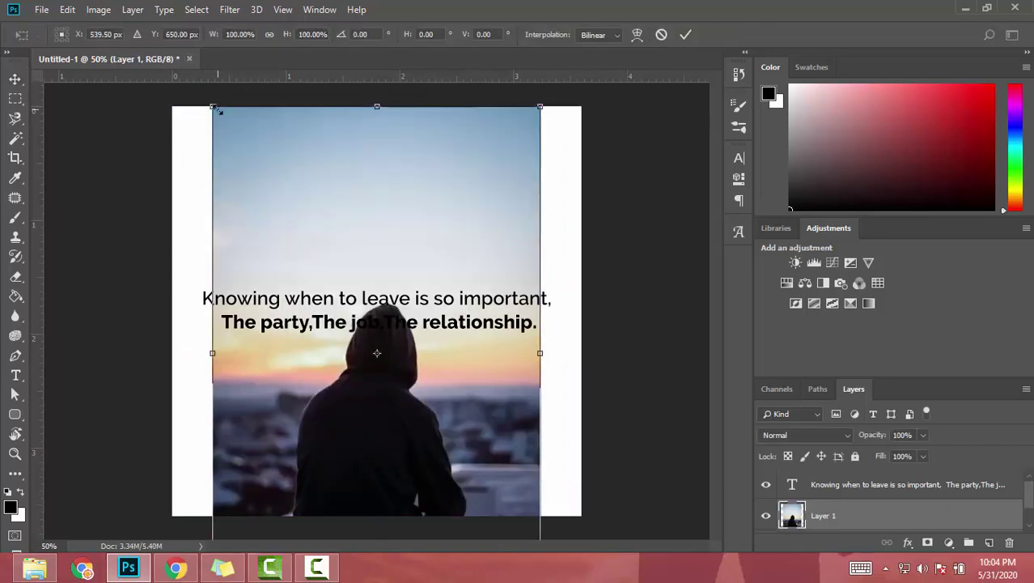
pyautogui.moveTo(214, 108); pyautogui.dragTo(161, 48)
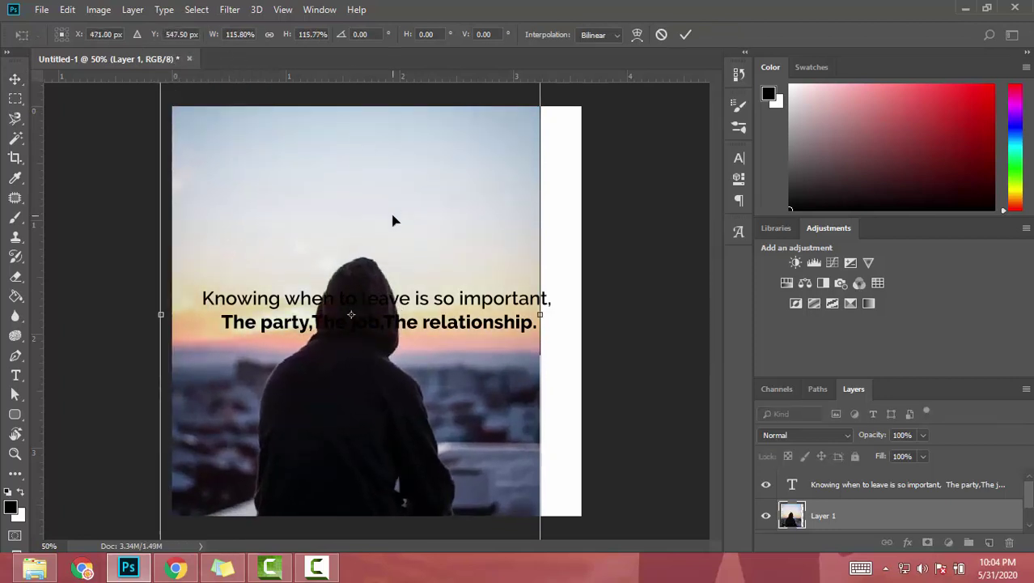
pyautogui.scroll(-2, 393, 220)
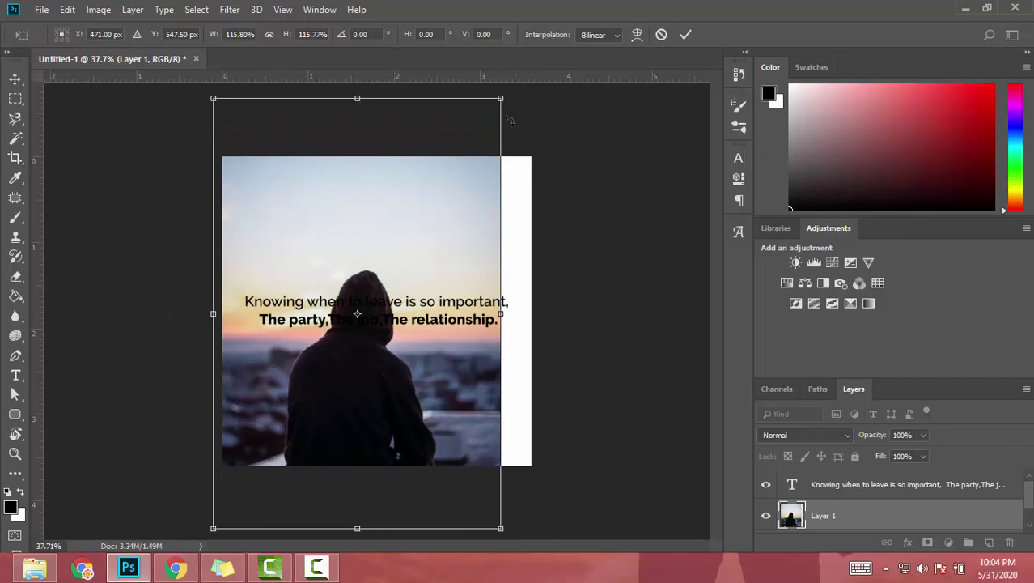
pyautogui.moveTo(576, 47); pyautogui.dragTo(585, 24)
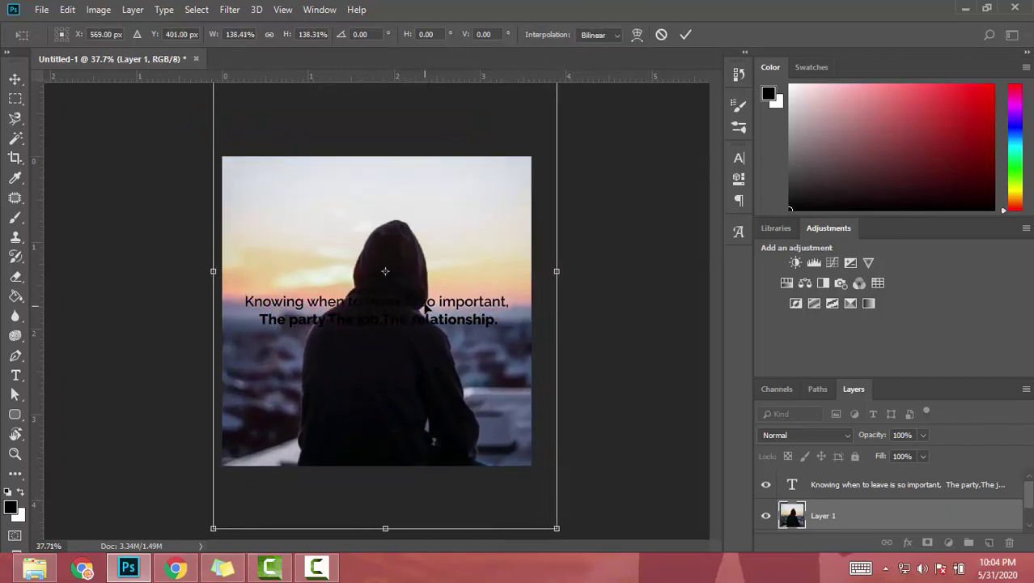
pyautogui.moveTo(441, 253); pyautogui.dragTo(441, 228)
pyautogui.press('Return')
# - Draw a rectangle about 986 x 263 px over the quote text and fill it with solid black
pyautogui.click(267, 318)
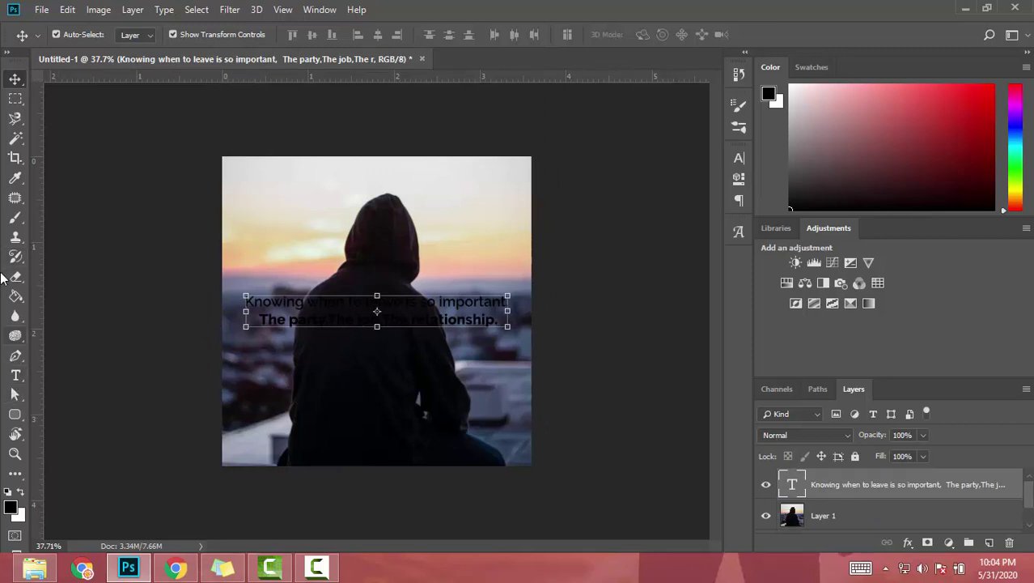
pyautogui.click(21, 416)
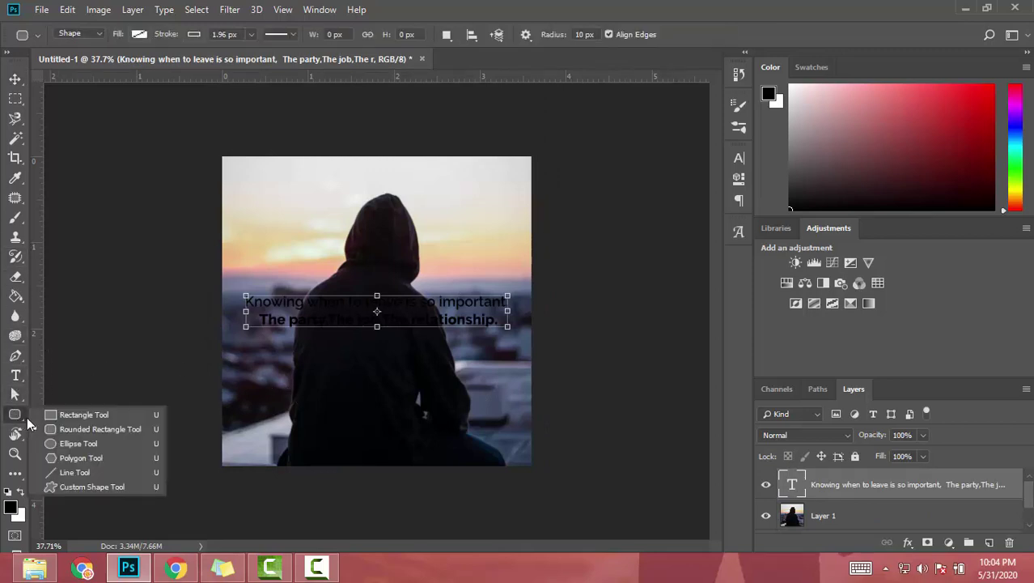
pyautogui.click(55, 424)
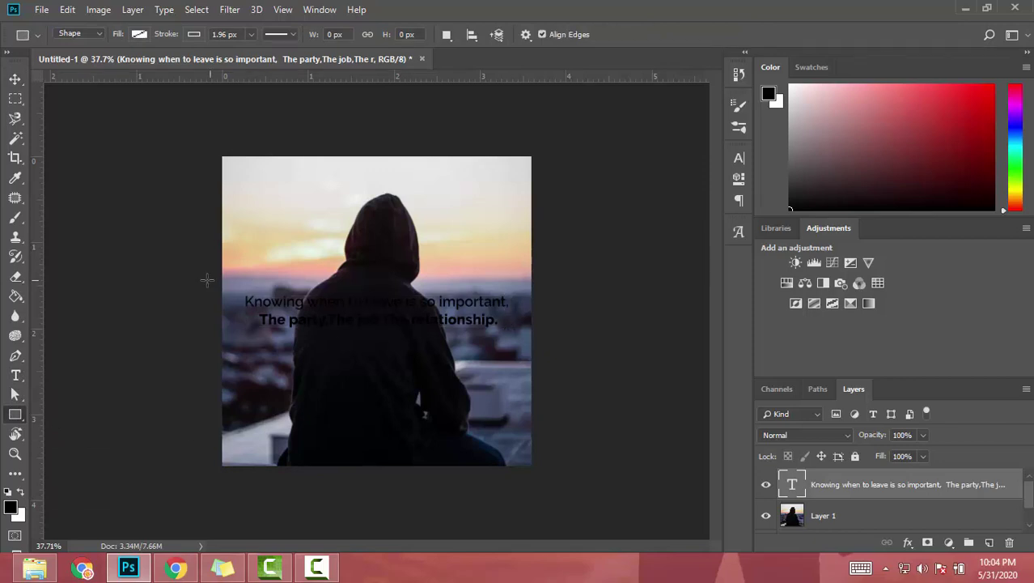
pyautogui.moveTo(244, 279); pyautogui.dragTo(526, 354)
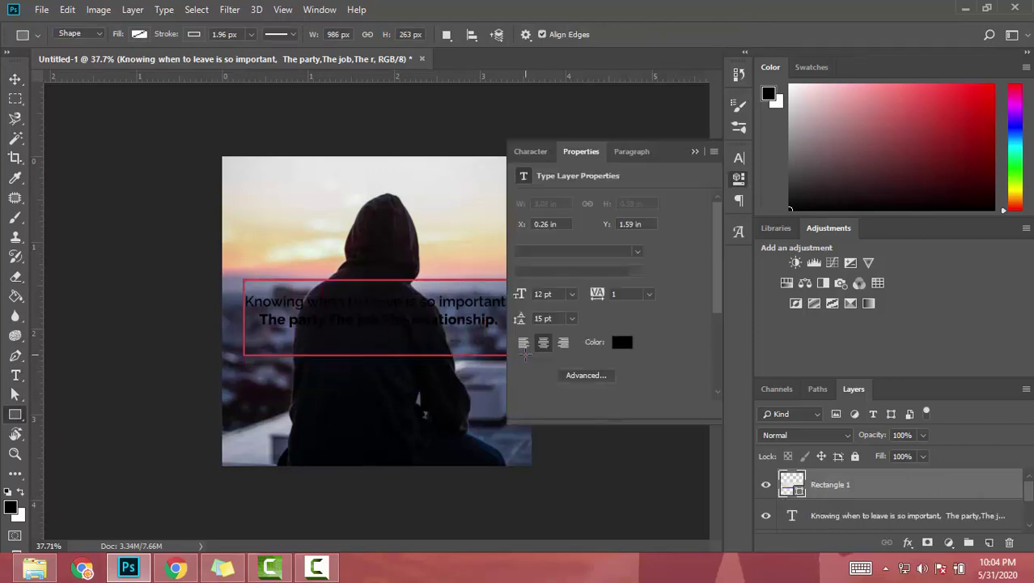
pyautogui.click(139, 34)
pyautogui.click(100, 64)
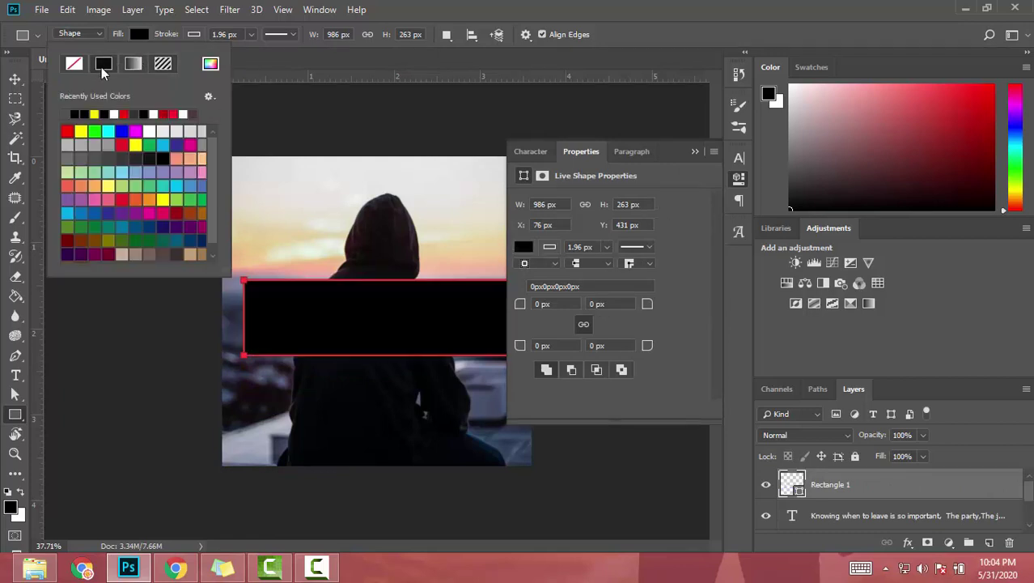
# - Move the black rectangle's layer beneath the quote text layer, then select the text layer
pyautogui.click(836, 507)
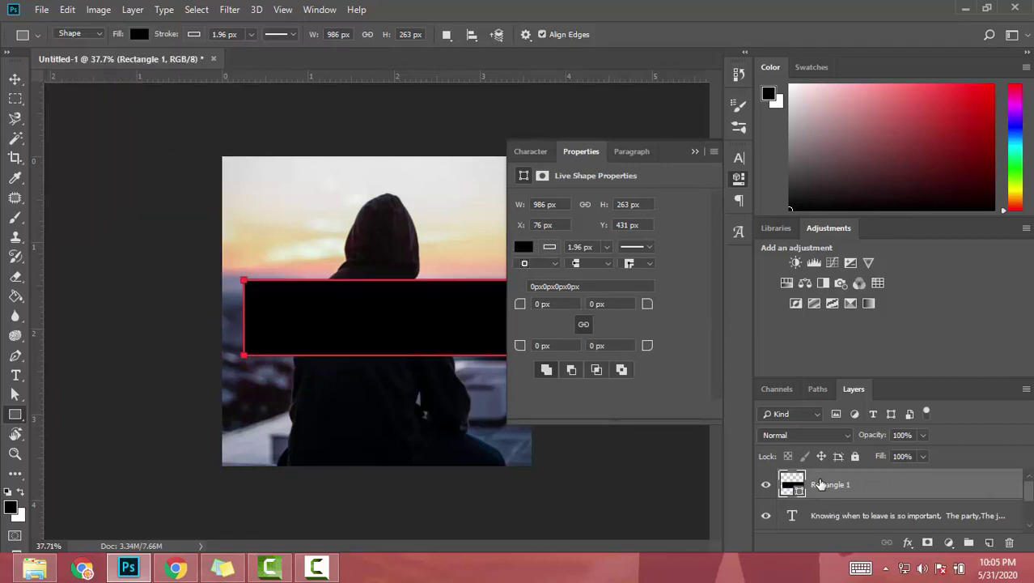
pyautogui.moveTo(820, 482)
pyautogui.mouseDown()
pyautogui.moveTo(821, 534)
pyautogui.moveTo(821, 458)
pyautogui.moveTo(821, 498)
pyautogui.mouseUp()
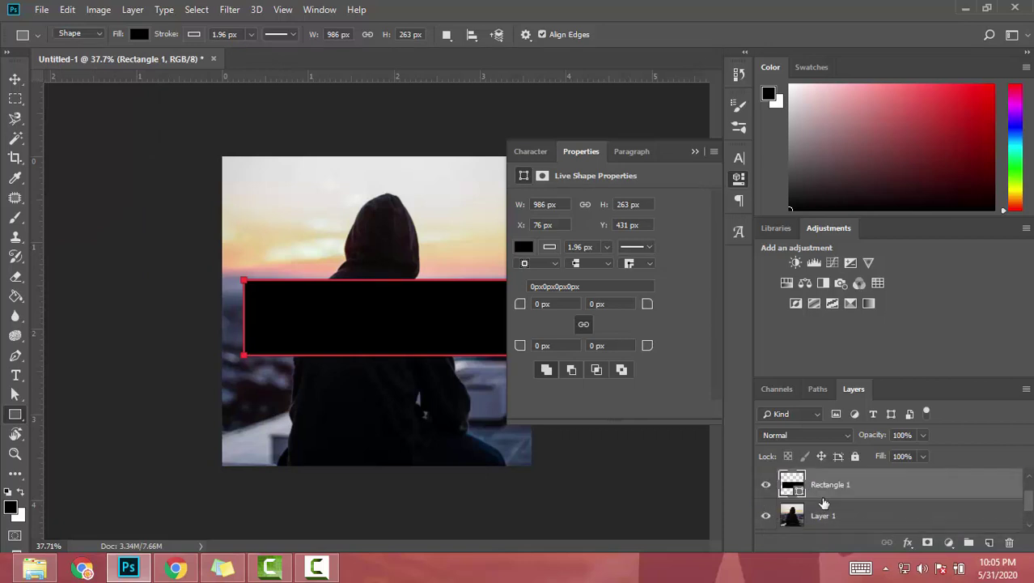
pyautogui.scroll(1, 824, 501)
pyautogui.click(818, 494)
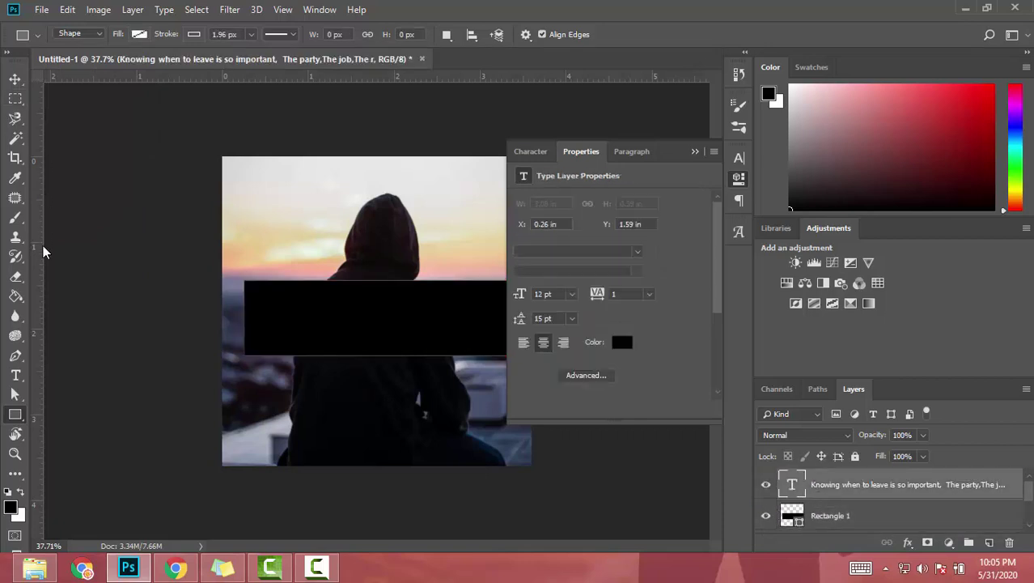
# - Recolor the whole quote text to red, hex ff0000
pyautogui.click(15, 375)
pyautogui.click(409, 311)
pyautogui.hotkey('ctrl', 'a')
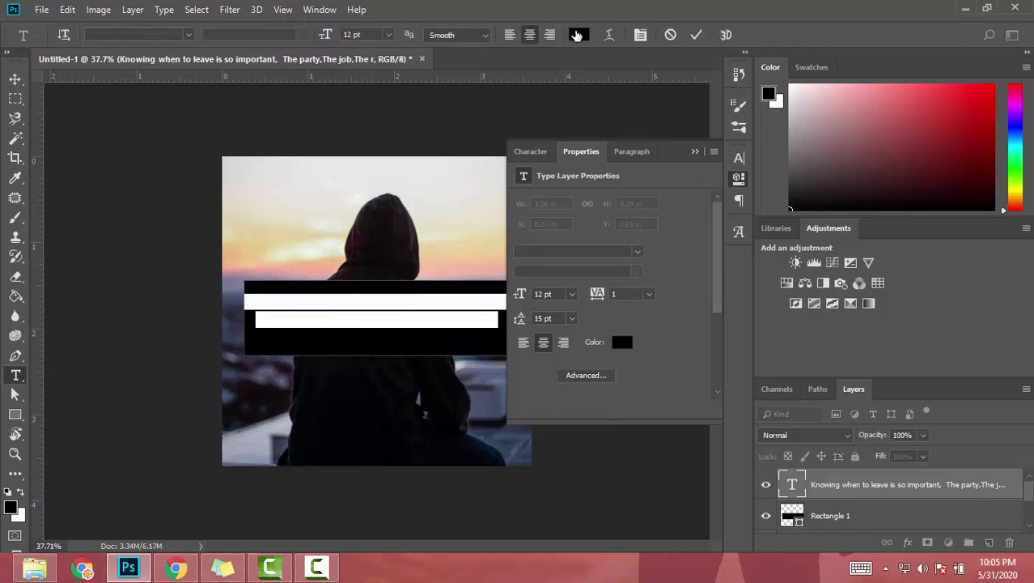
pyautogui.click(579, 35)
pyautogui.write('ff0000')
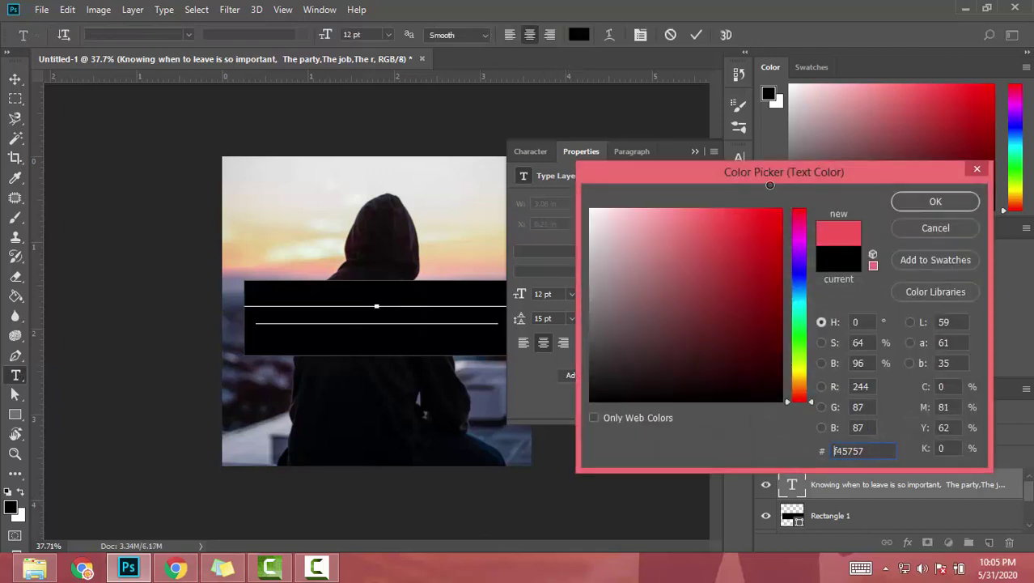
pyautogui.moveTo(754, 258); pyautogui.dragTo(915, 166)
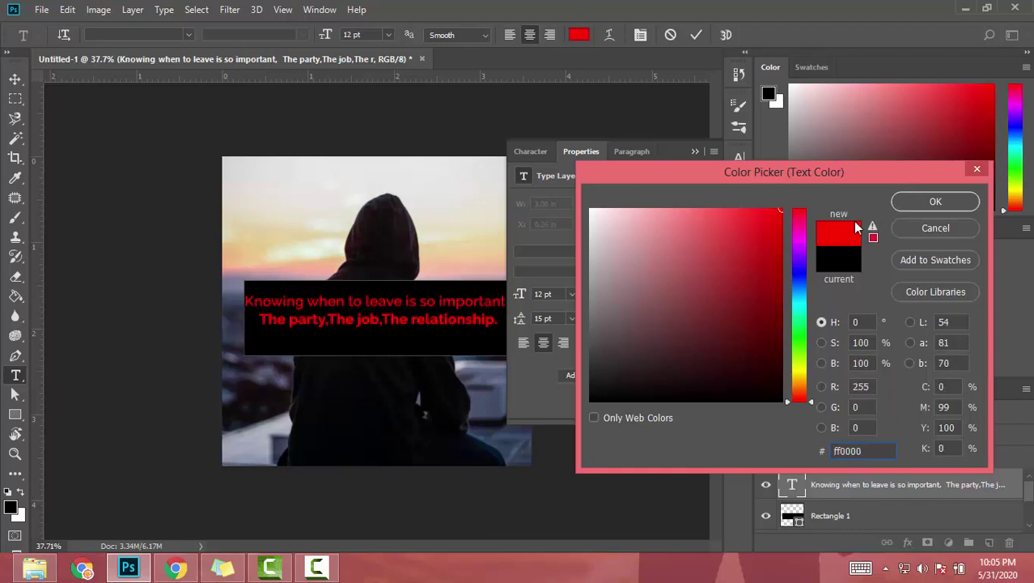
pyautogui.click(900, 207)
pyautogui.click(696, 34)
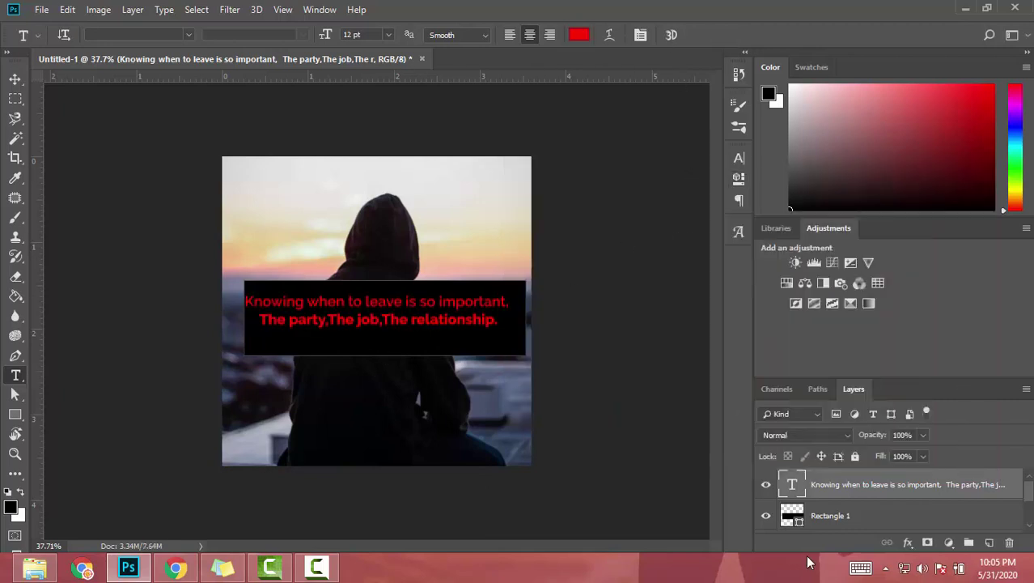
# - Lower the opacity of the black rectangle's layer to 85%
pyautogui.click(817, 517)
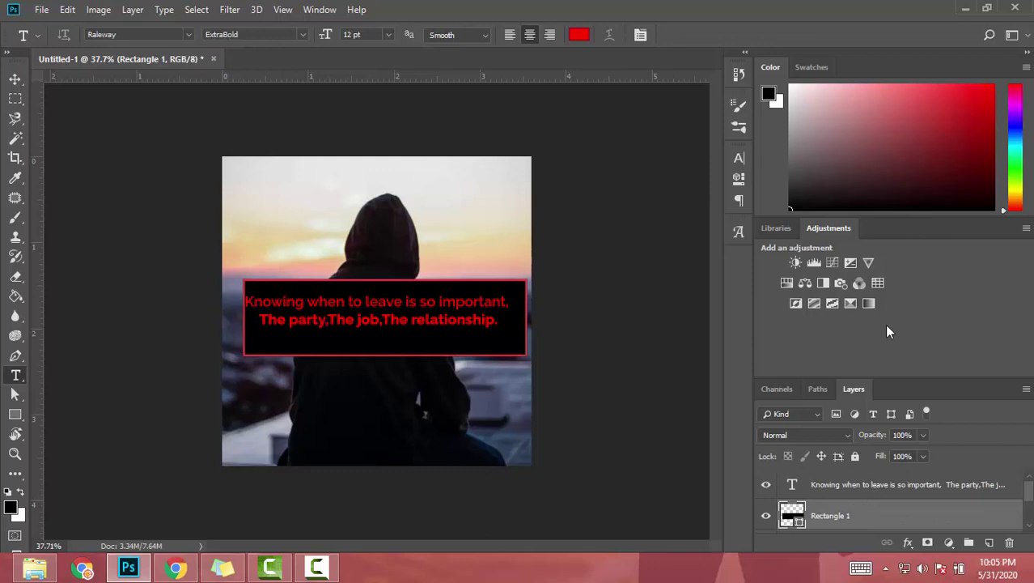
pyautogui.click(921, 435)
pyautogui.moveTo(902, 454); pyautogui.dragTo(913, 454)
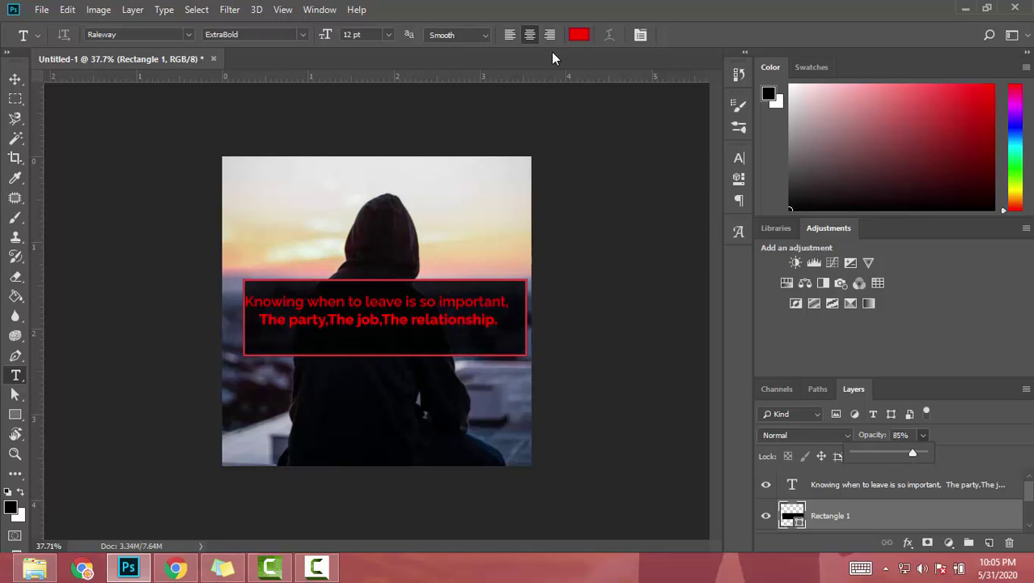
# - Align the quote text layer with the black rectangle by their horizontal and vertical centers
pyautogui.click(834, 494)
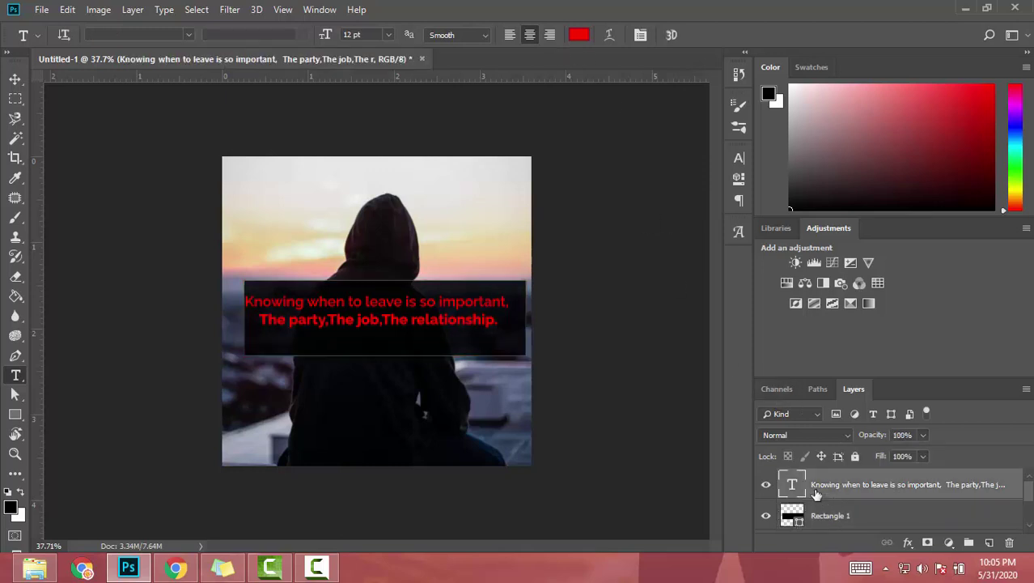
pyautogui.keyDown('shift'); pyautogui.click(844, 516); pyautogui.keyUp('shift')
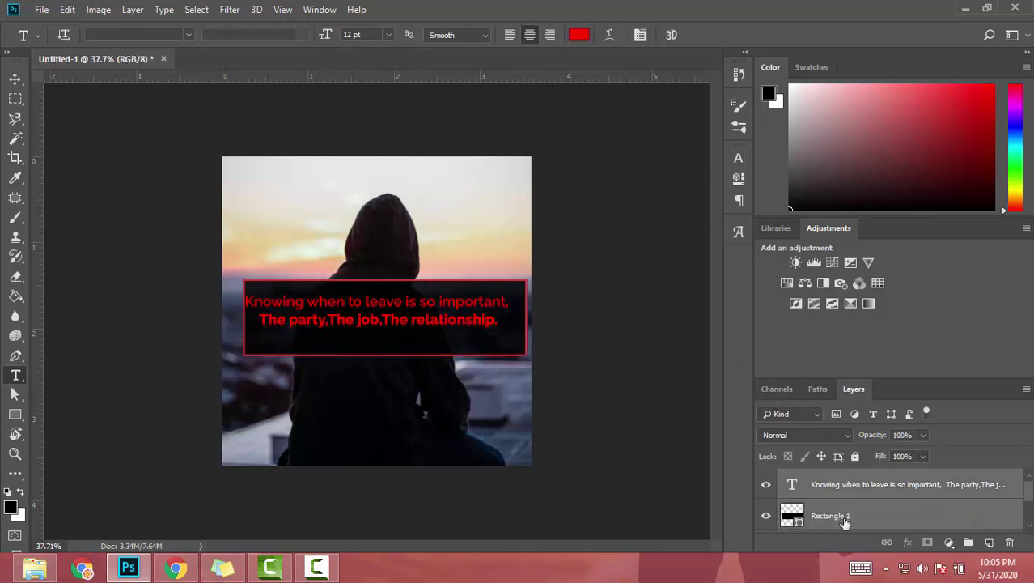
pyautogui.click(17, 81)
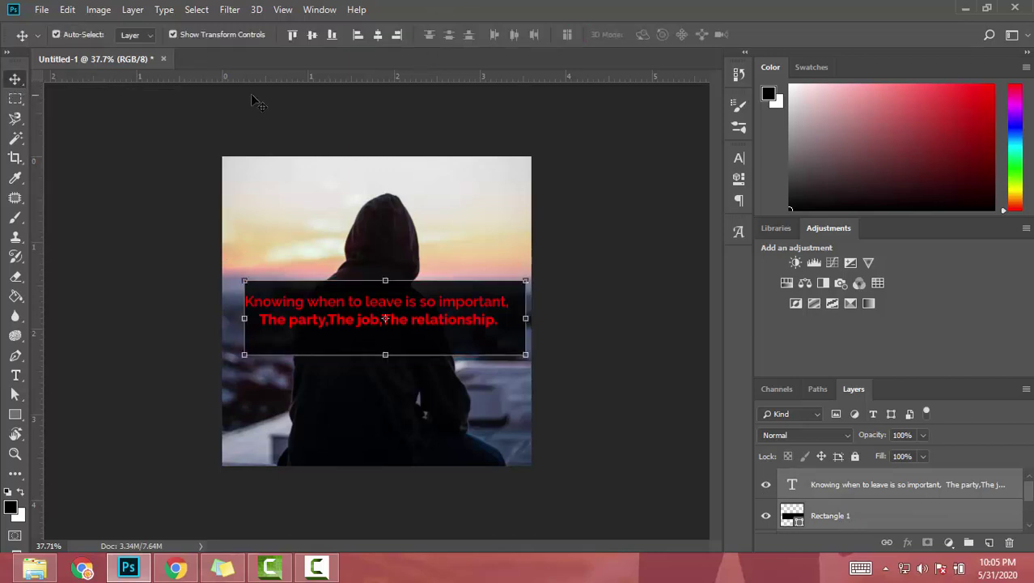
pyautogui.click(382, 38)
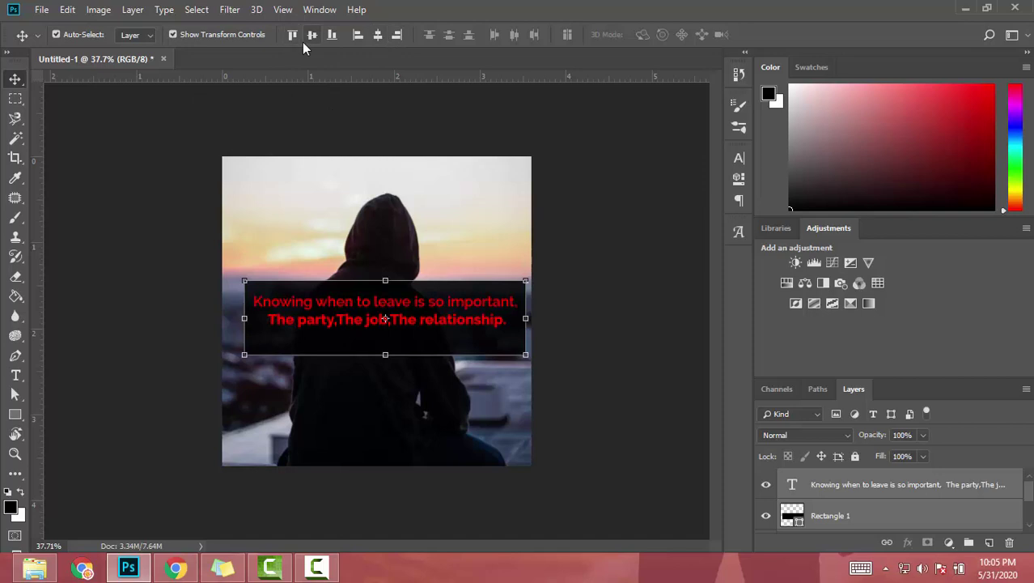
pyautogui.click(304, 42)
pyautogui.moveTo(586, 525); pyautogui.dragTo(174, 277)
# - Center the black rectangle horizontally and vertically on the canvas by aligning it with the Background layer
pyautogui.click(838, 518)
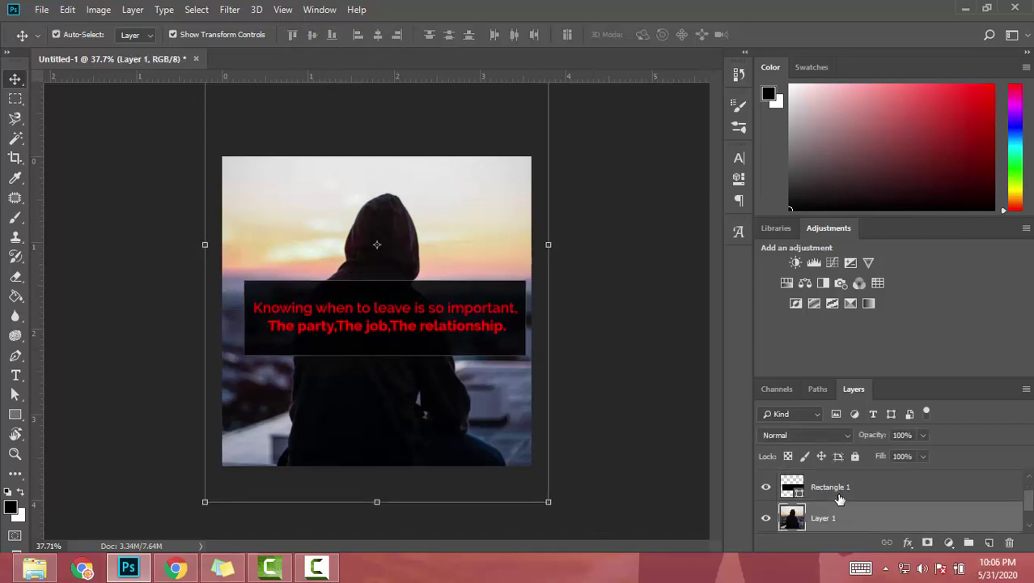
pyautogui.click(839, 498)
pyautogui.scroll(-2, 840, 499)
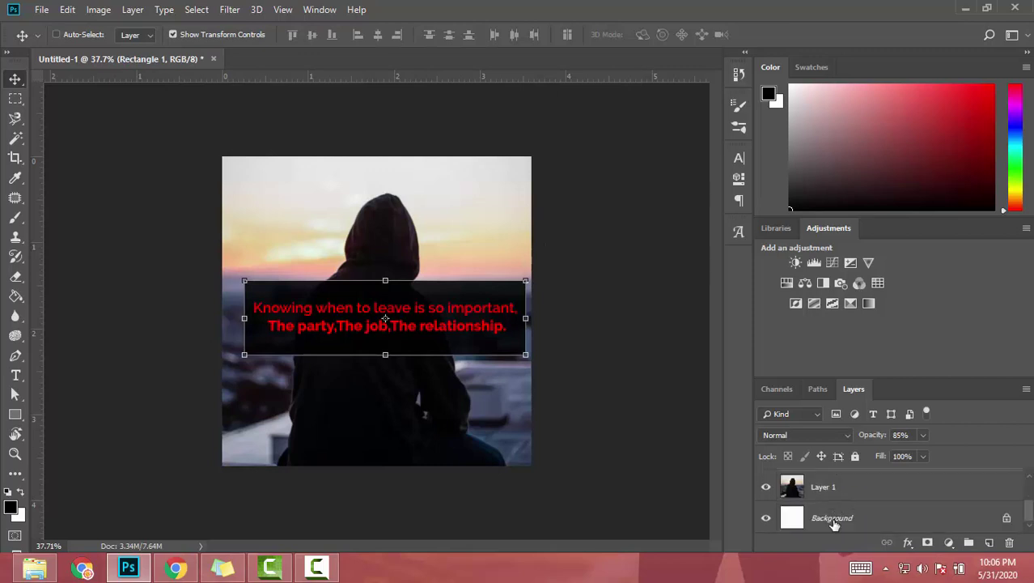
pyautogui.keyDown('ctrl'); pyautogui.click(834, 524); pyautogui.keyUp('ctrl')
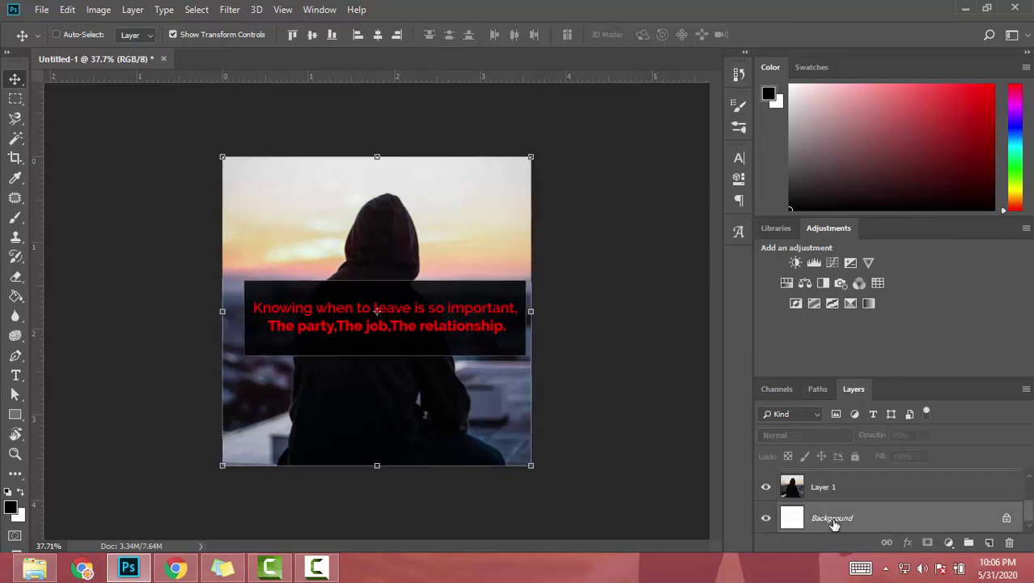
pyautogui.click(377, 34)
pyautogui.click(313, 38)
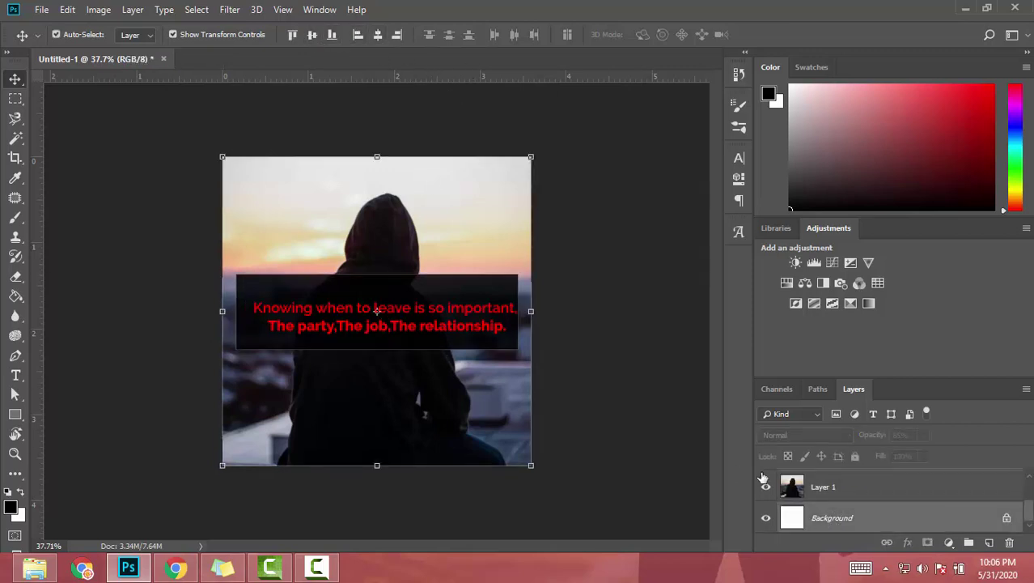
# - Realign the quote text to the horizontal and vertical center of the repositioned rectangle, then deselect the layers
pyautogui.click(834, 498)
pyautogui.scroll(2, 835, 501)
pyautogui.click(837, 514)
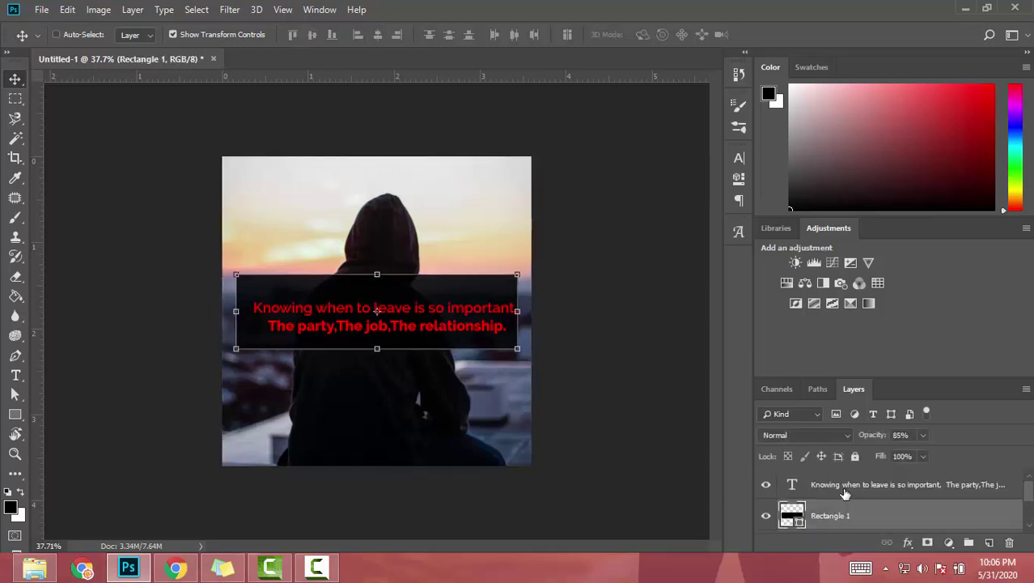
pyautogui.keyDown('ctrl'); pyautogui.click(843, 489); pyautogui.keyUp('ctrl')
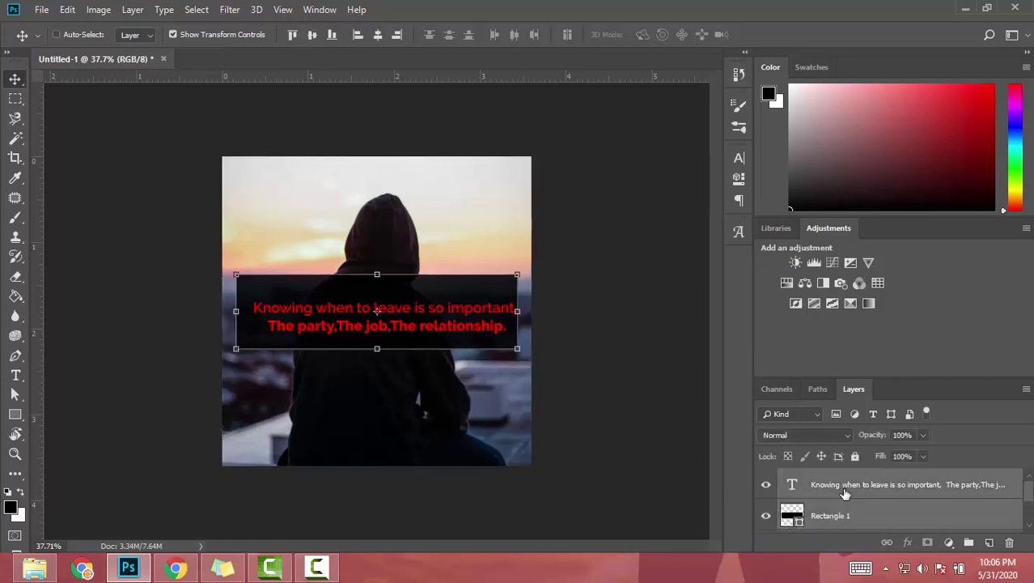
pyautogui.click(378, 34)
pyautogui.click(312, 36)
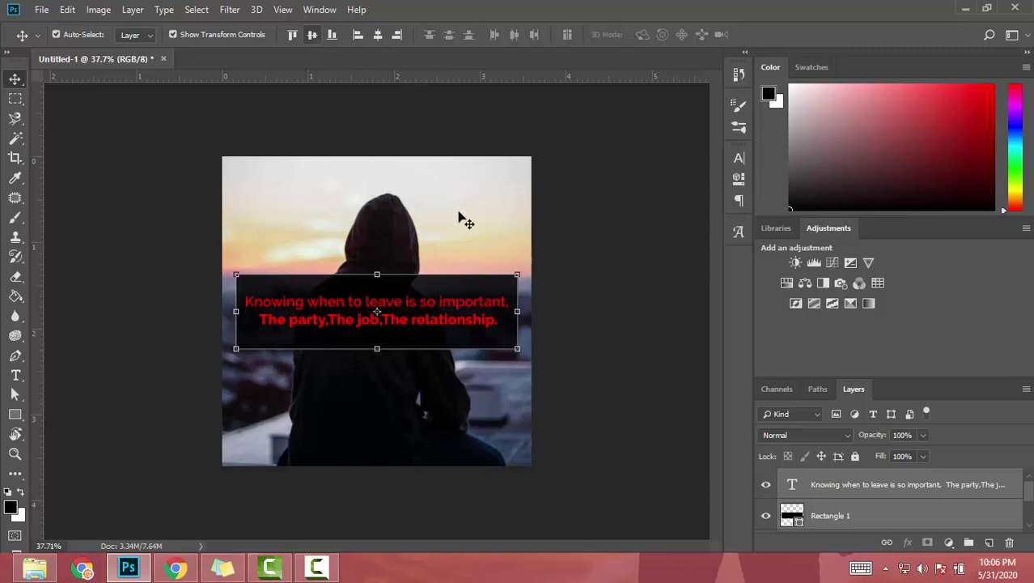
pyautogui.click(599, 343)
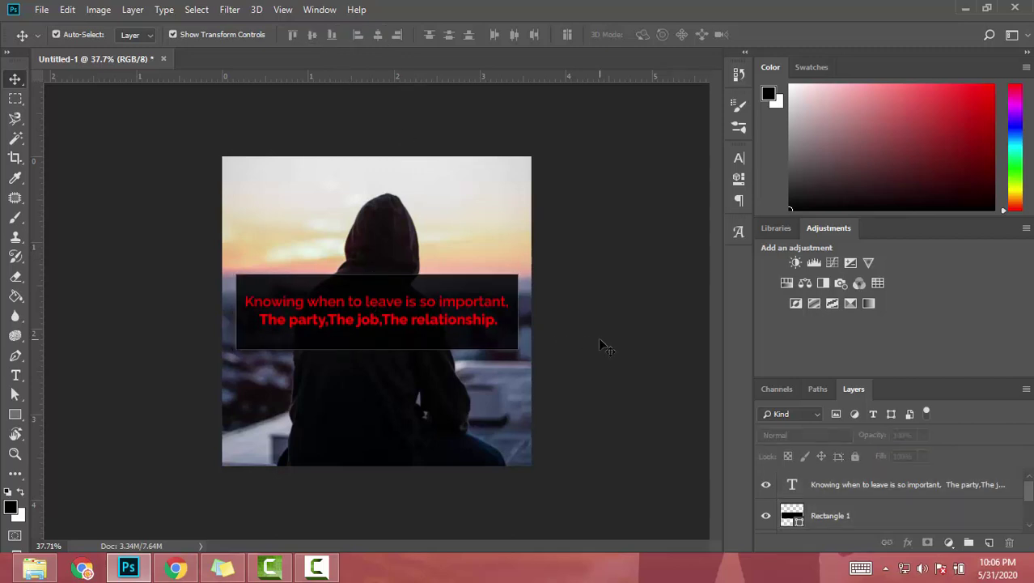
# - Increase the font size of the whole quote text to 13 pt
pyautogui.press('t')
pyautogui.click(439, 319)
pyautogui.hotkey('ctrl', 'a')
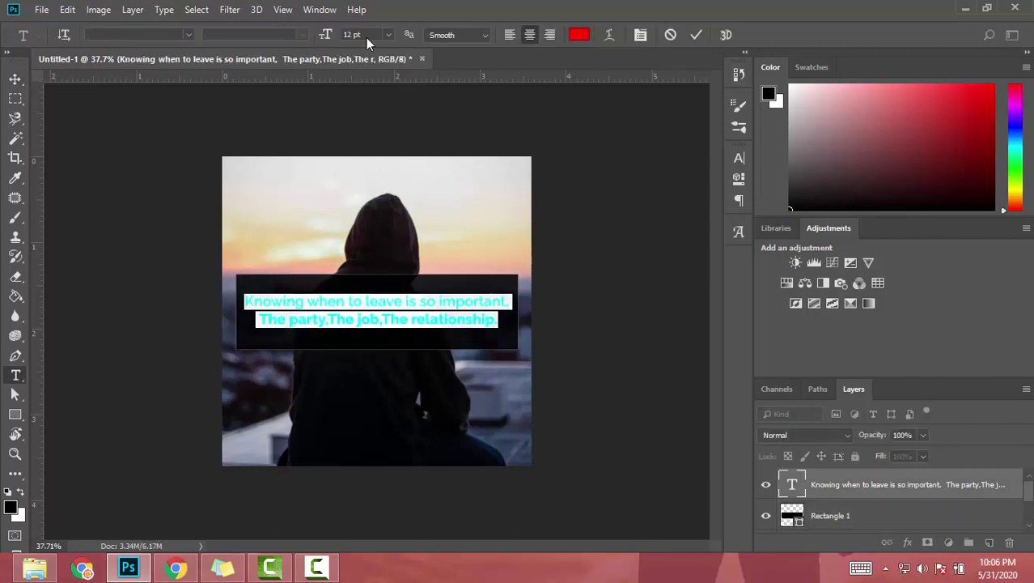
pyautogui.press('Up')
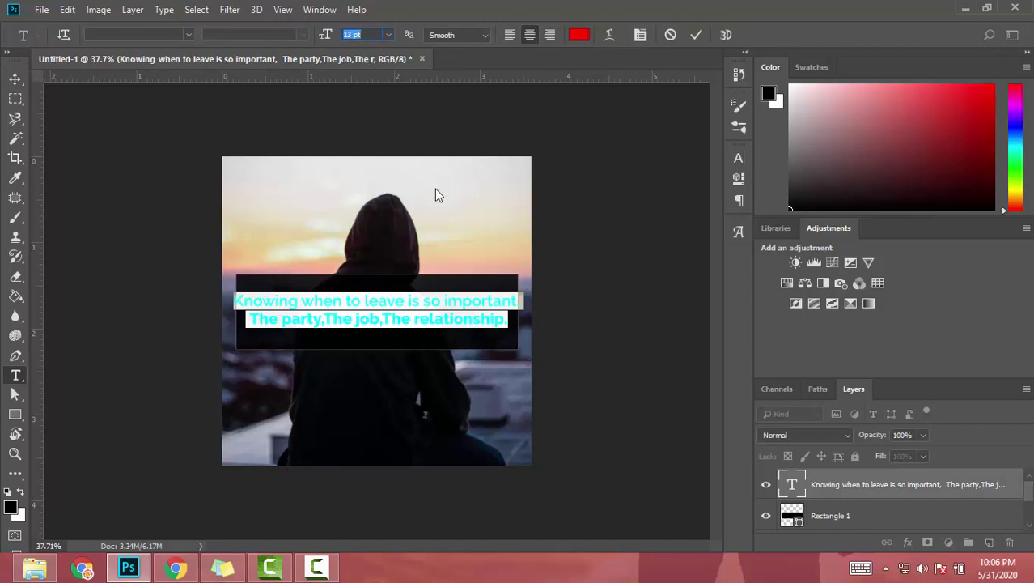
pyautogui.click(623, 136)
# - Set the leading of the whole quote text to 18 pt and close the character settings
pyautogui.click(402, 318)
pyautogui.hotkey('ctrl', 'a')
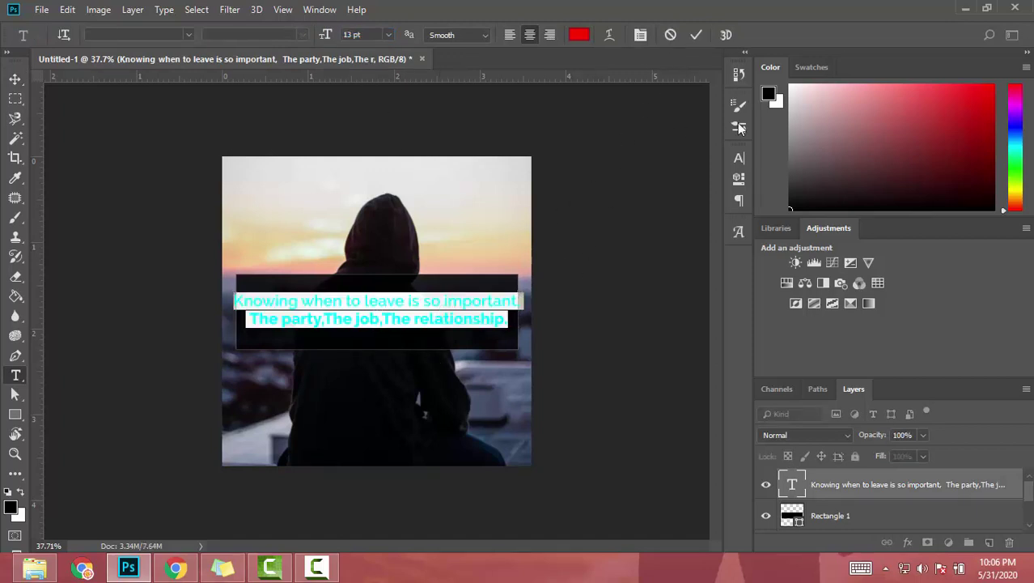
pyautogui.click(738, 155)
pyautogui.click(682, 197)
pyautogui.press('Up')
pyautogui.press('Up')
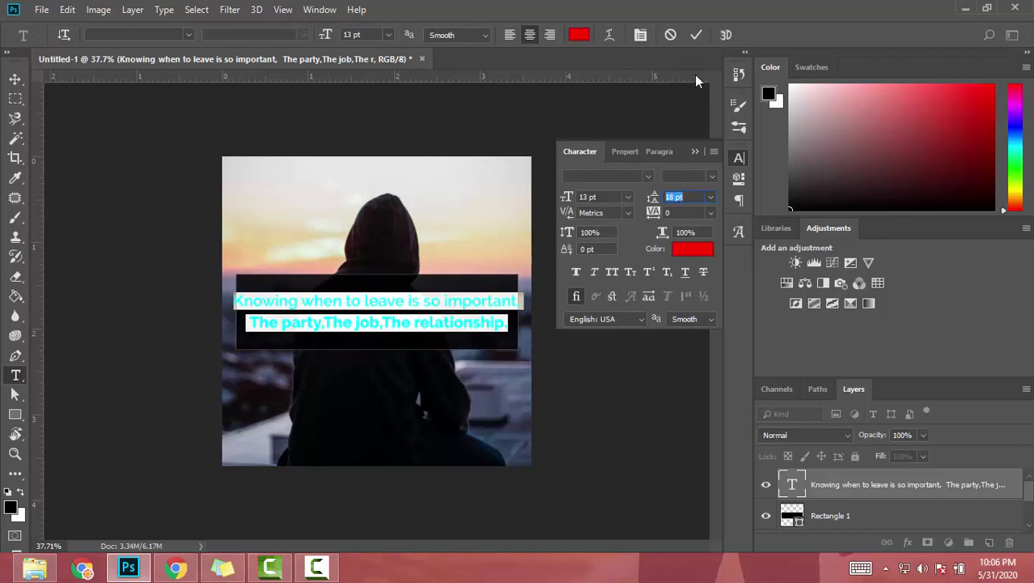
pyautogui.click(695, 40)
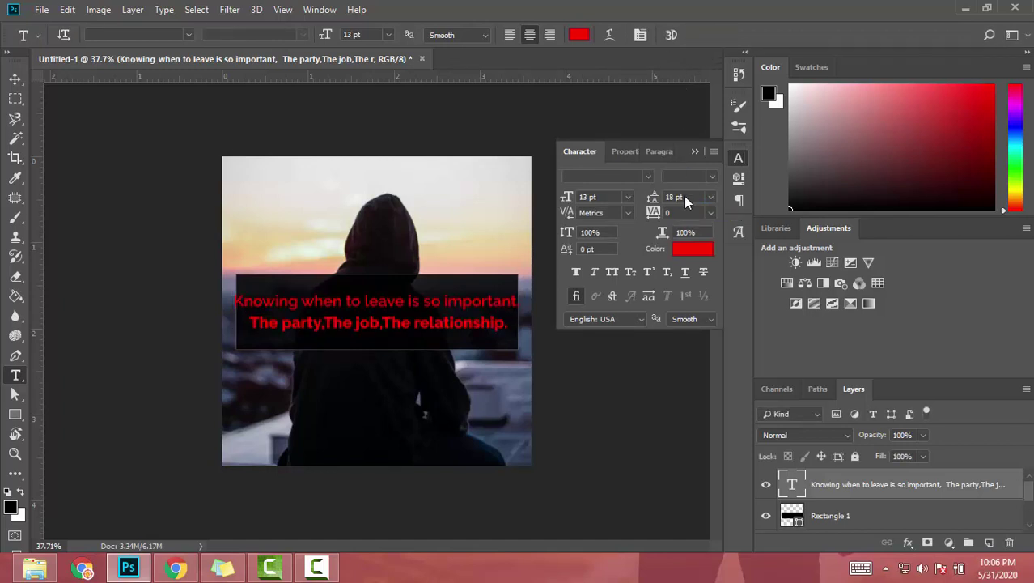
pyautogui.click(694, 148)
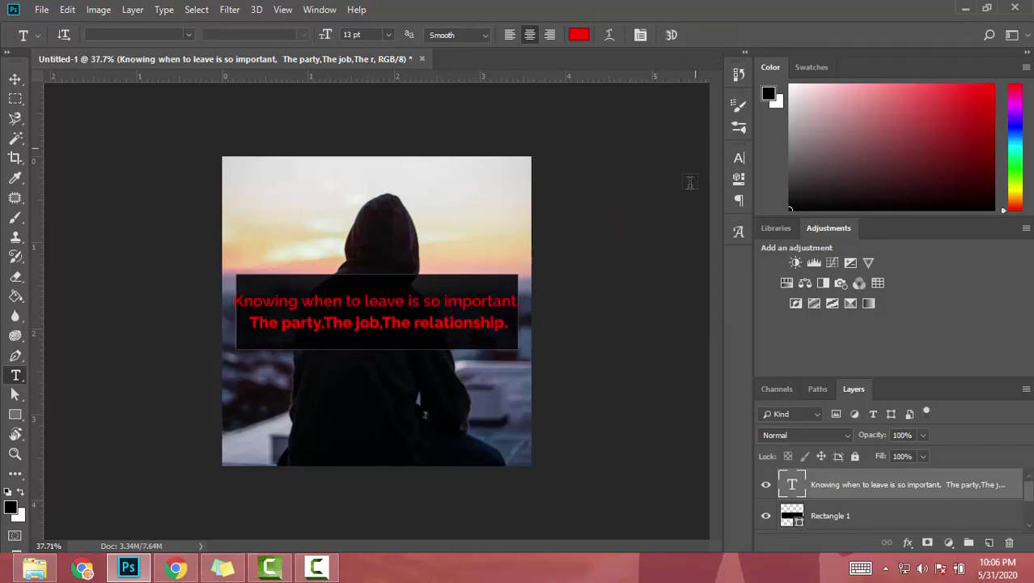
# - Widen the black rectangle to about 105% of its width by extending its right side to the canvas edge
pyautogui.click(813, 515)
pyautogui.hotkey('ctrl', 't')
pyautogui.moveTo(519, 311); pyautogui.dragTo(532, 312)
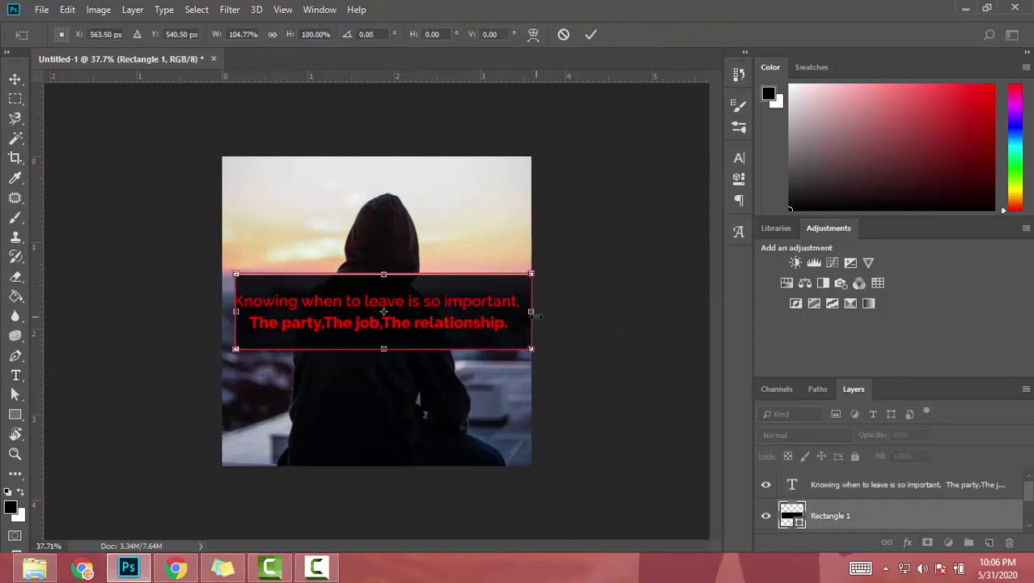
pyautogui.press('Return')
# - Center the enlarged quote text horizontally and vertically within the widened rectangle
pyautogui.click(807, 495)
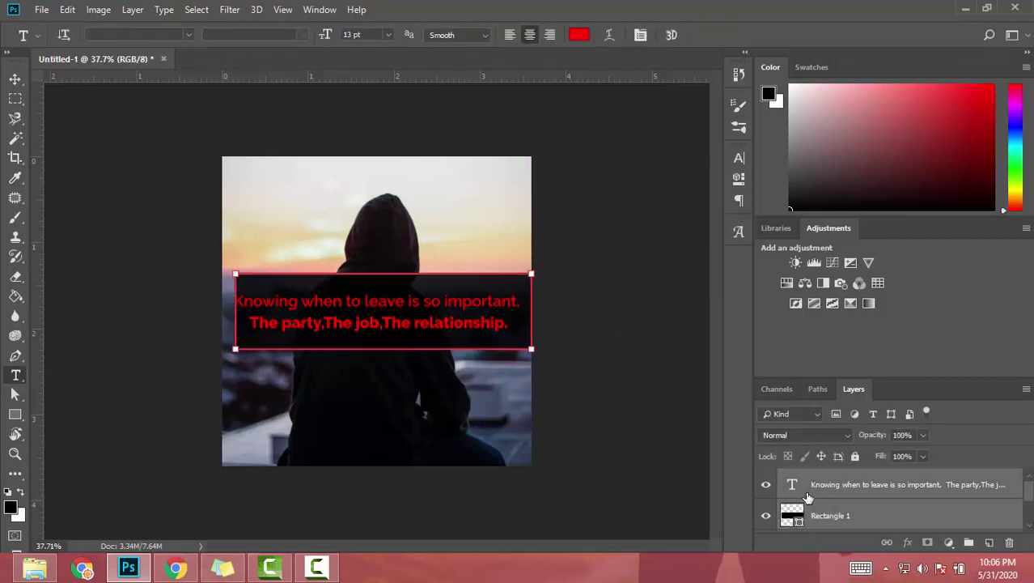
pyautogui.press('v')
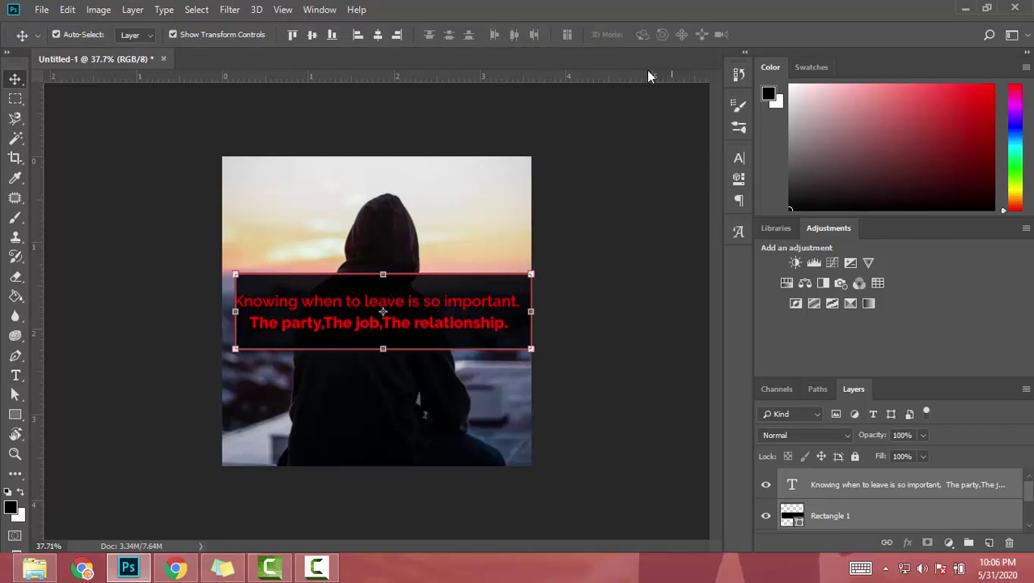
pyautogui.click(381, 41)
pyautogui.click(317, 38)
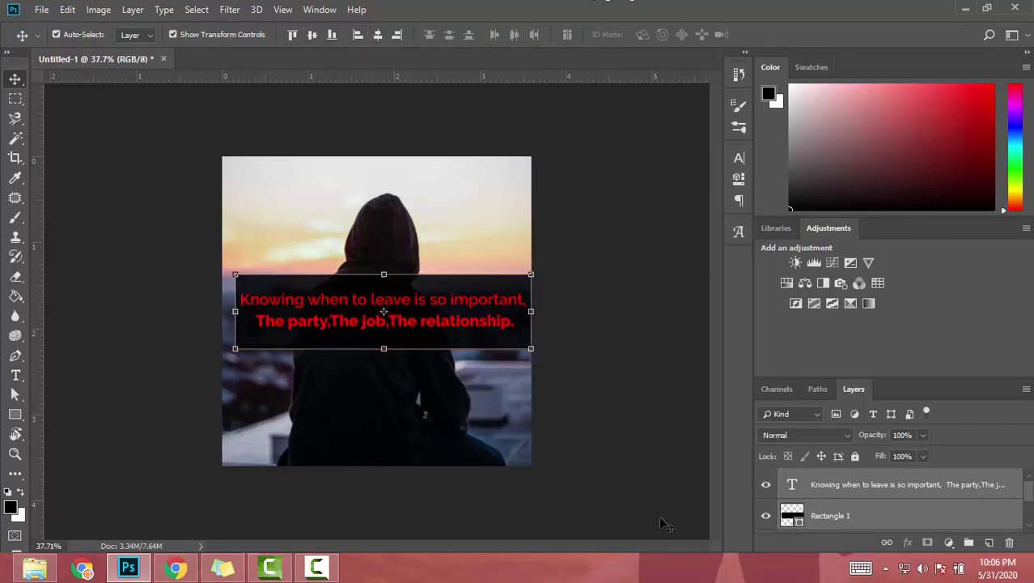
# - Shift the quote text and rectangle slightly left and center them horizontally on the canvas using the Background layer
pyautogui.moveTo(422, 291)
pyautogui.mouseDown()
pyautogui.moveTo(400, 294)
pyautogui.moveTo(415, 299)
pyautogui.mouseUp()
pyautogui.click(813, 515)
pyautogui.scroll(-3, 814, 514)
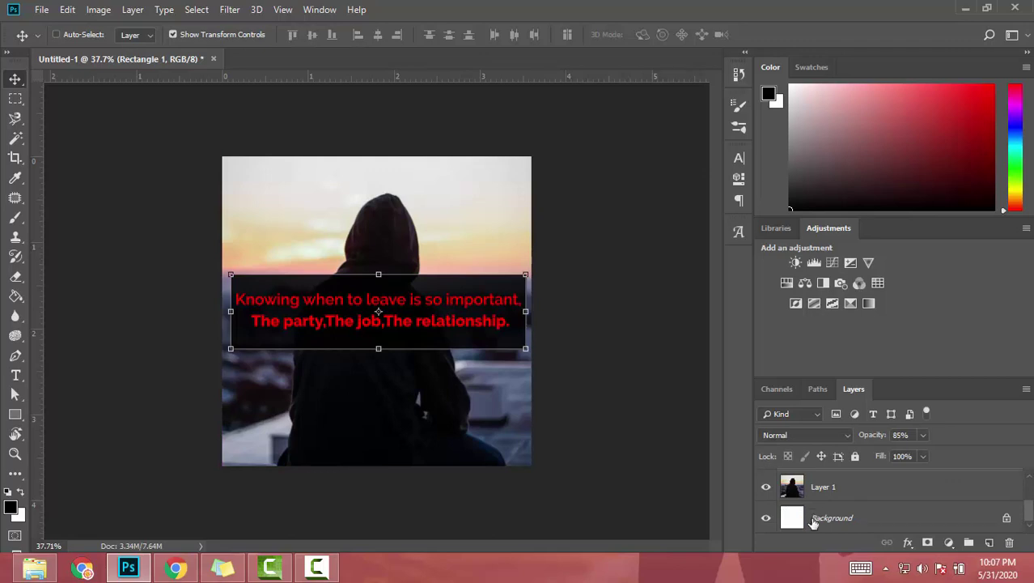
pyautogui.click(812, 521)
pyautogui.click(378, 35)
pyautogui.click(620, 202)
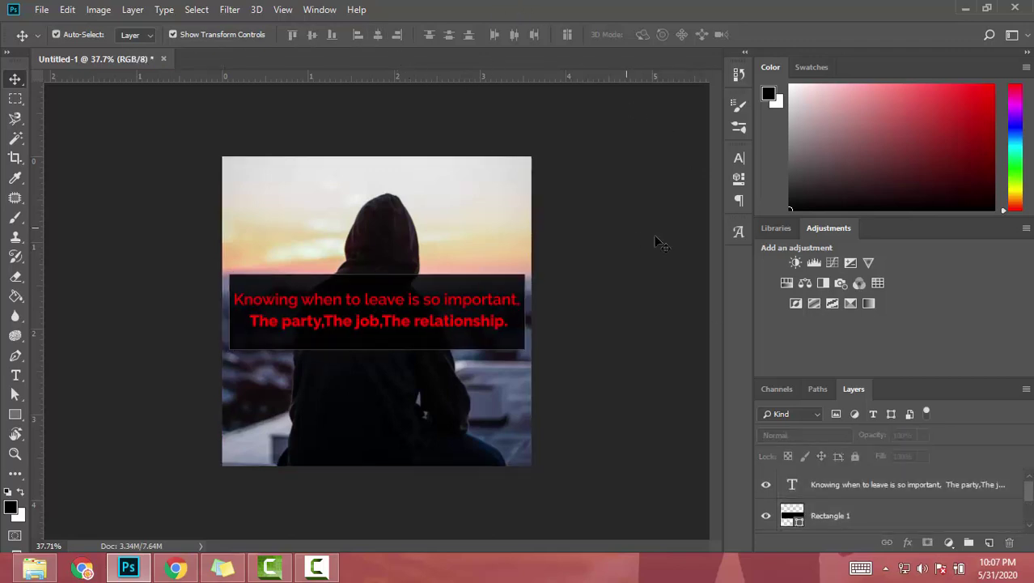
# - Export the design through Save for Web as a High quality JPEG named 1.jpg in New folder within the spiritual instagram folder
pyautogui.click(38, 9)
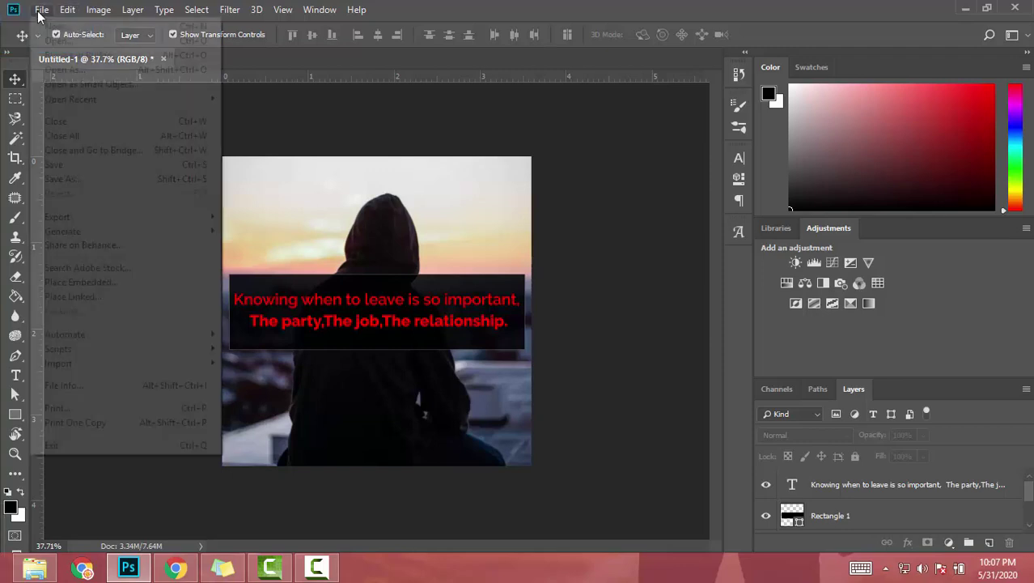
pyautogui.moveTo(80, 217)
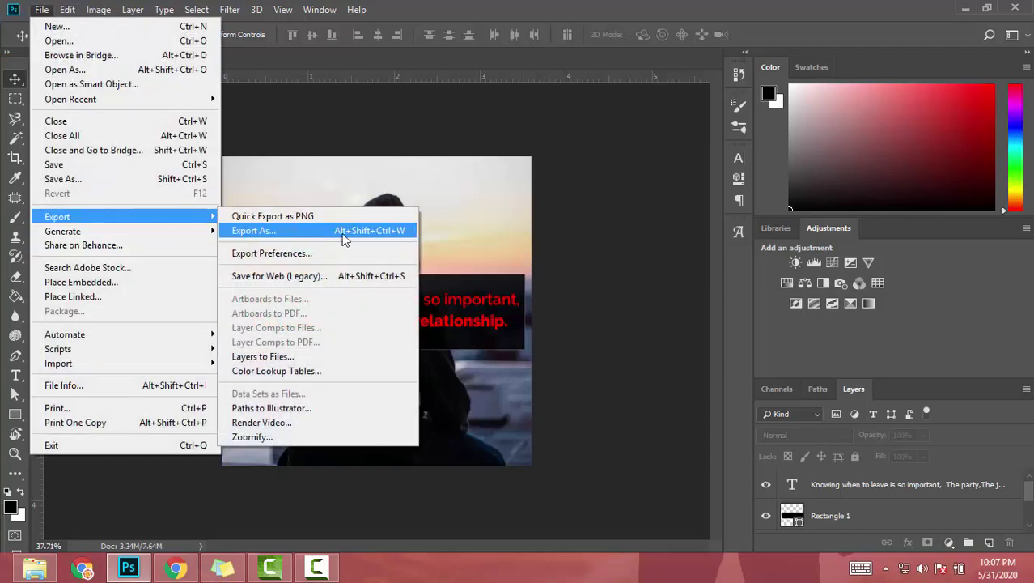
pyautogui.click(275, 270)
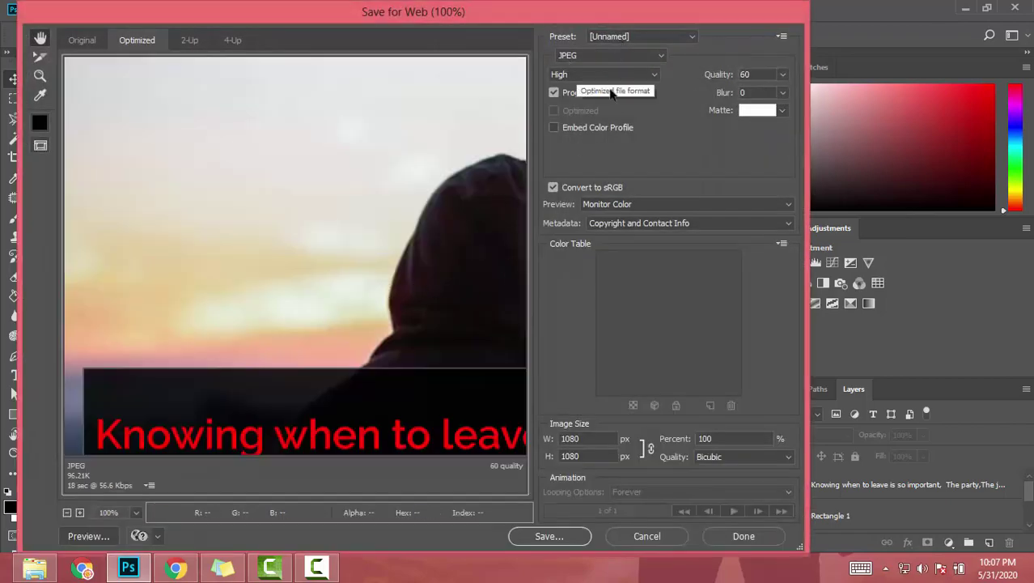
pyautogui.click(590, 73)
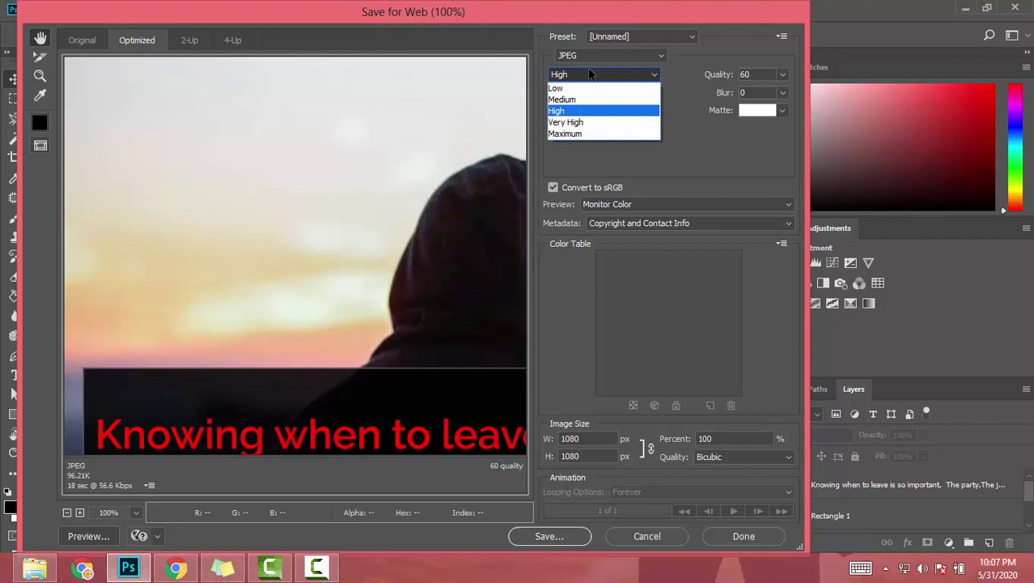
pyautogui.click(589, 73)
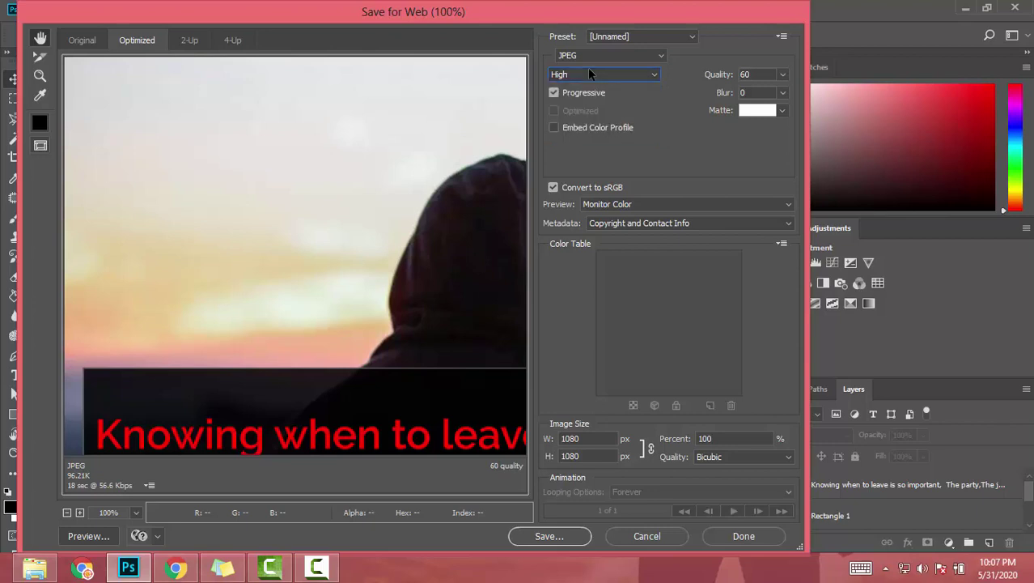
pyautogui.click(549, 536)
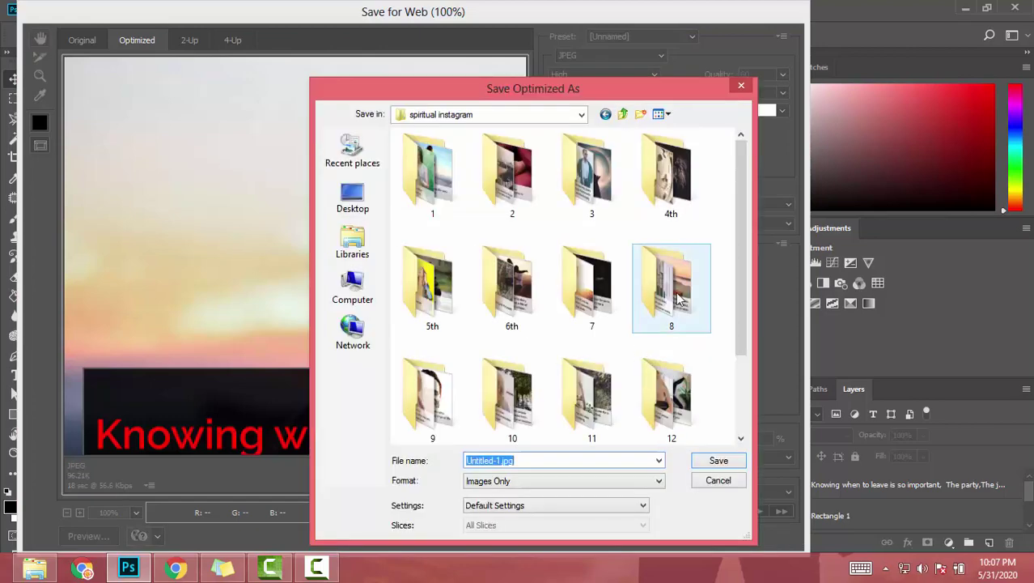
pyautogui.moveTo(738, 334); pyautogui.dragTo(737, 413)
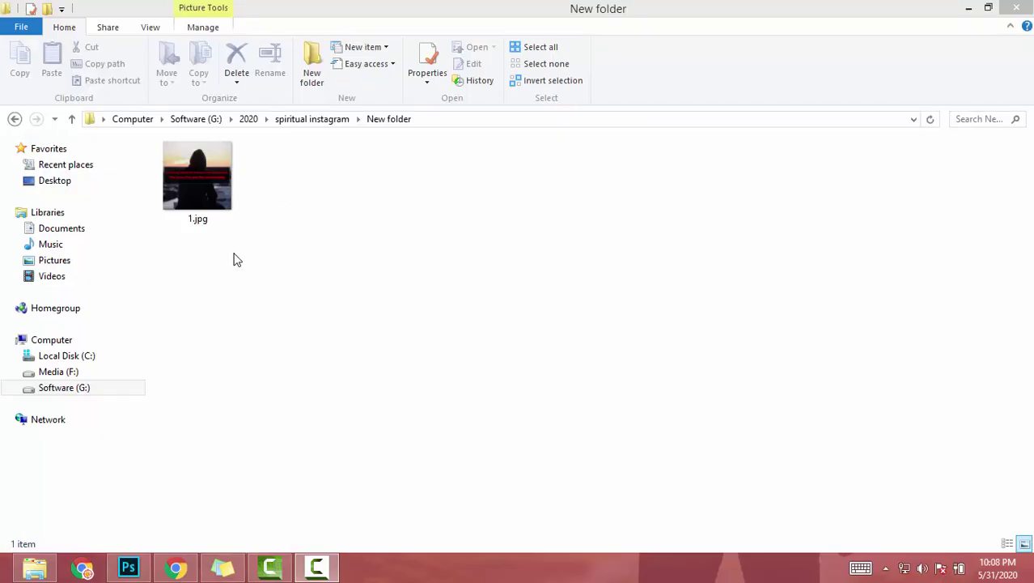
# - Open the exported 1.jpg in Windows Photo Viewer, inspect it up close, and place its restored window over the Photoshop workspace with the folder window minimized
pyautogui.doubleClick(212, 185)
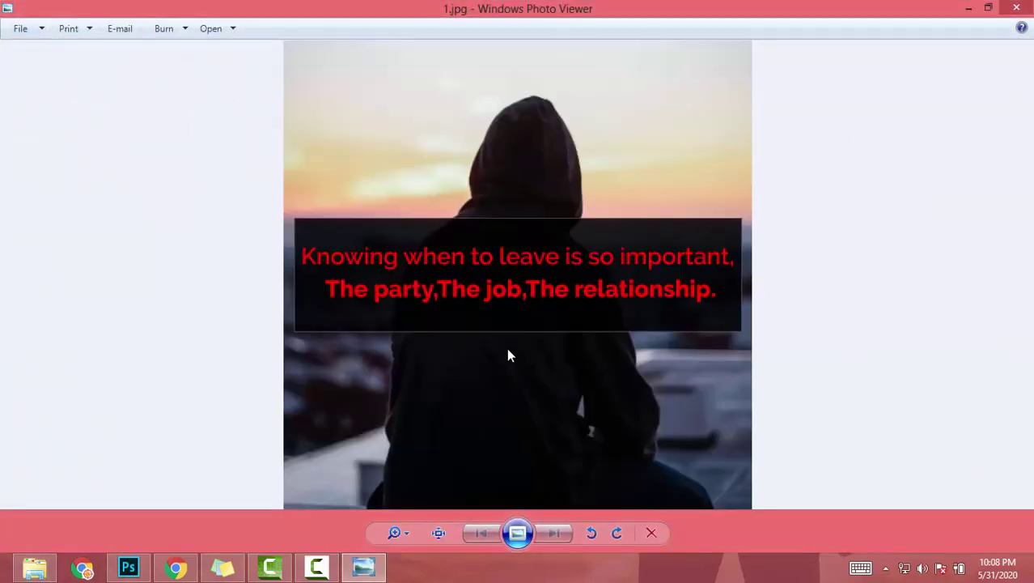
pyautogui.scroll(2, 508, 350)
pyautogui.scroll(-2, 509, 349)
pyautogui.moveTo(596, 6); pyautogui.dragTo(658, 101)
pyautogui.click(963, 6)
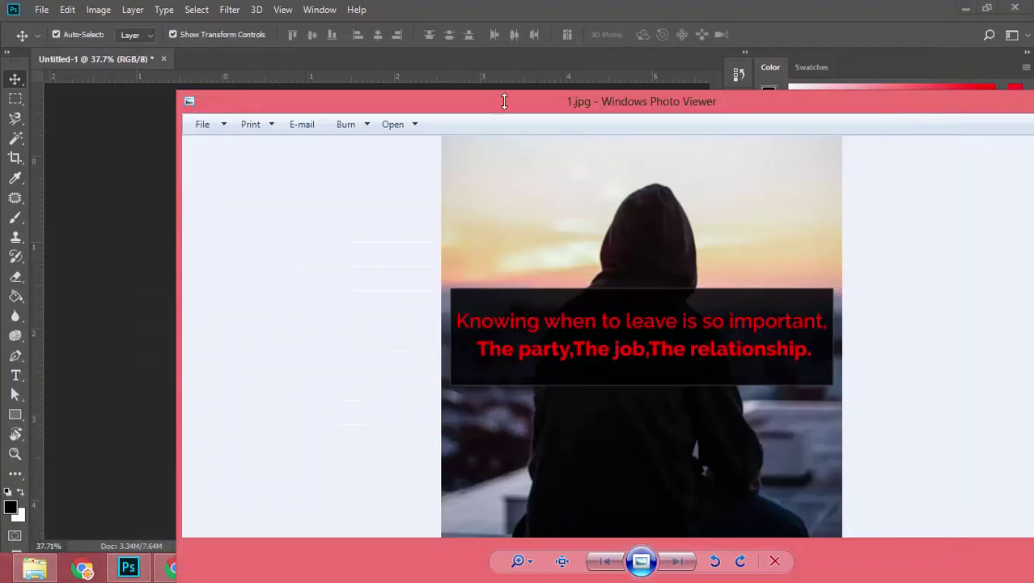
pyautogui.moveTo(510, 96); pyautogui.dragTo(702, 43)
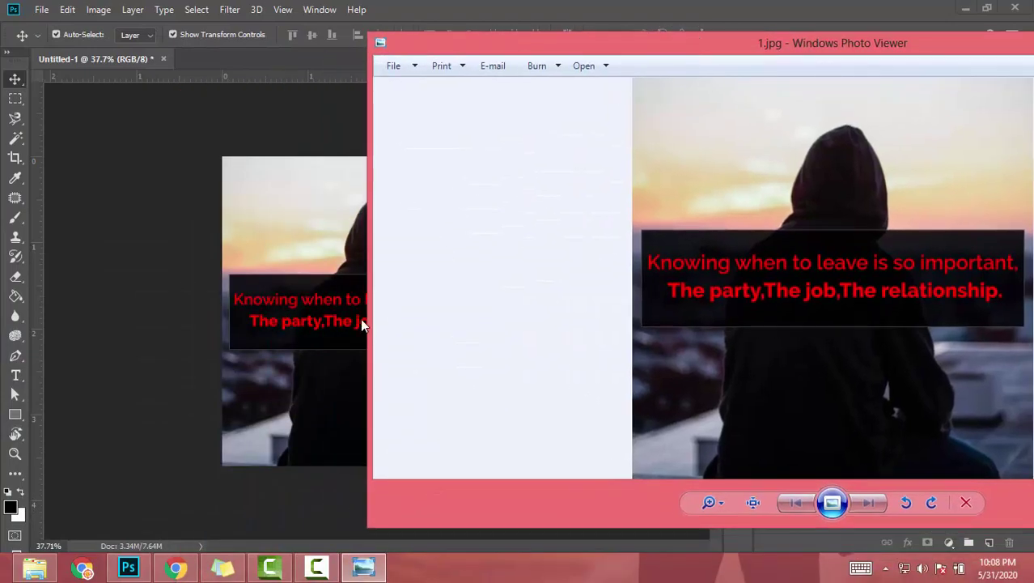
# - Switch to the original Instagram quote post in Chrome and place the 1.jpg viewer window beside it to compare both designs
pyautogui.click(175, 567)
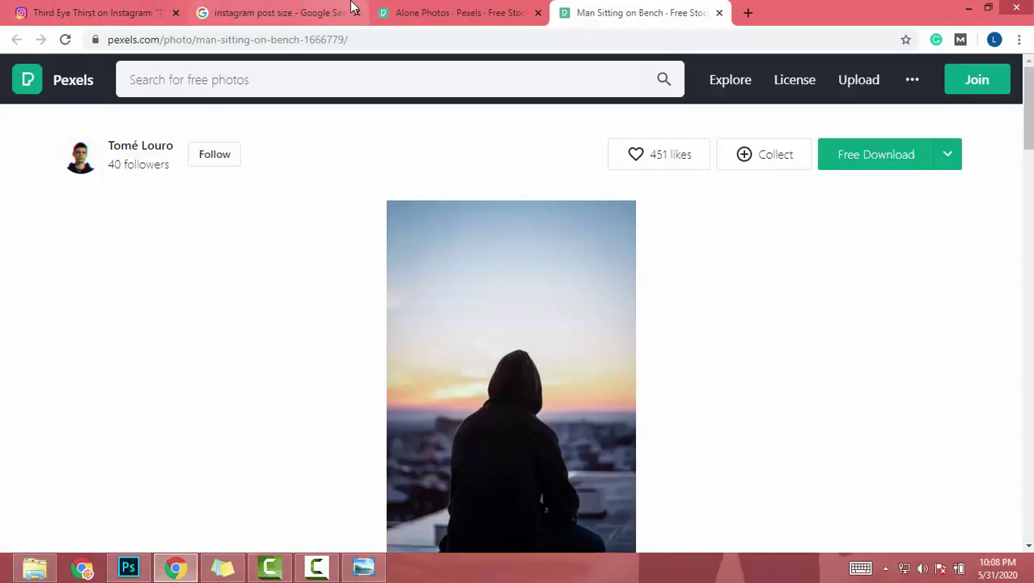
pyautogui.click(27, 9)
pyautogui.click(364, 567)
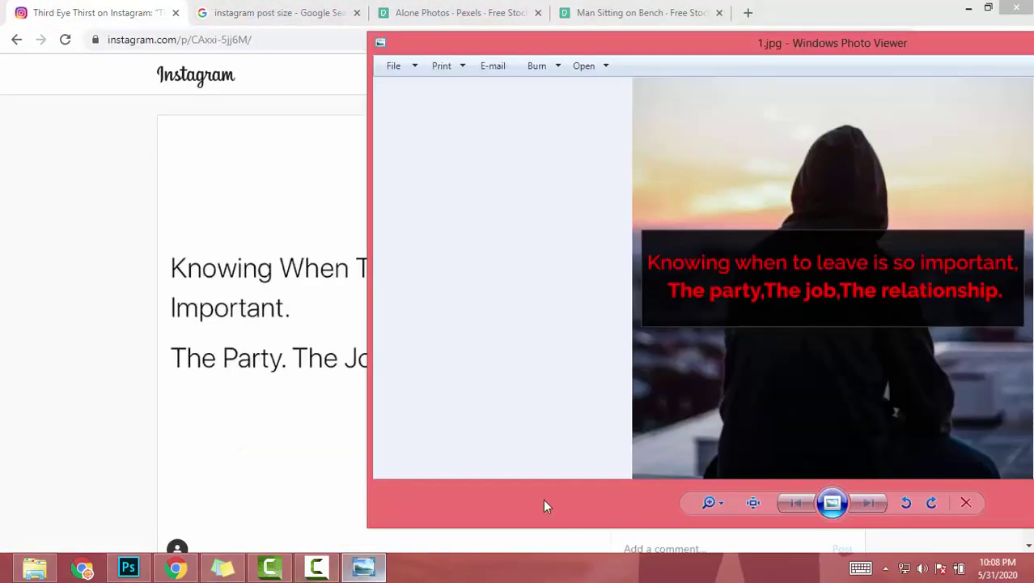
pyautogui.moveTo(372, 207); pyautogui.dragTo(881, 275)
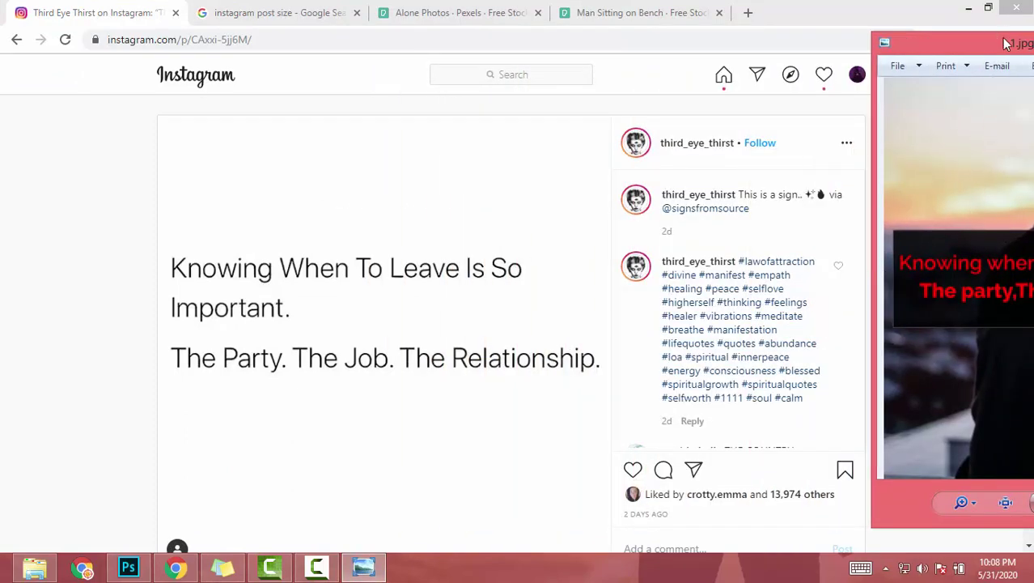
pyautogui.moveTo(1001, 36); pyautogui.dragTo(727, 70)
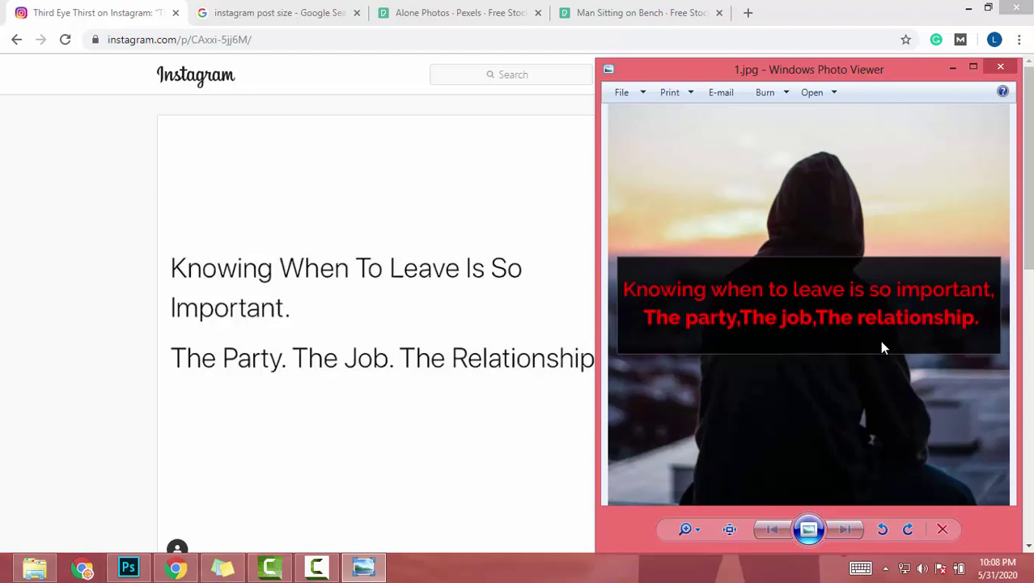
pyautogui.click(210, 238)
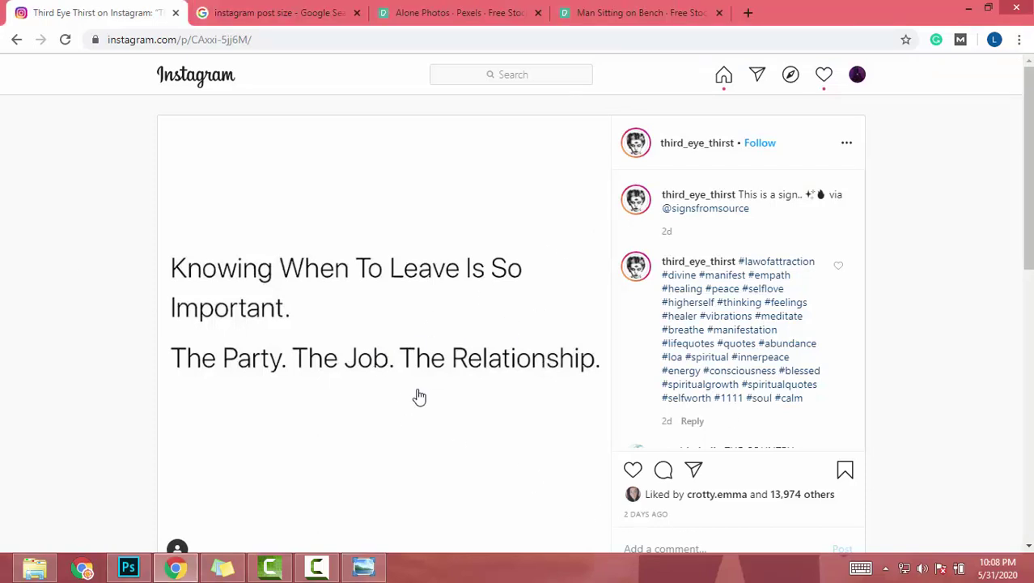
pyautogui.click(363, 567)
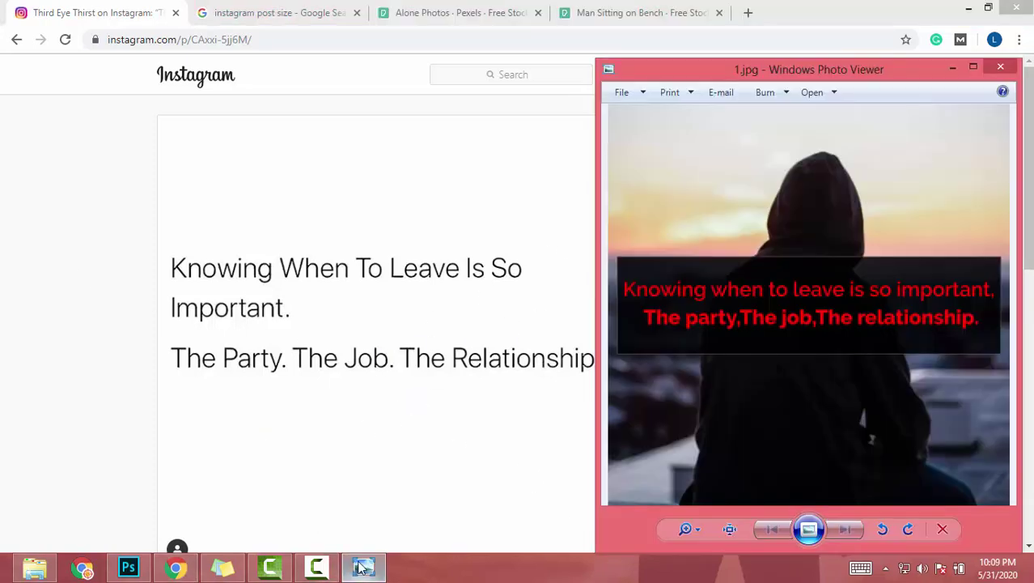